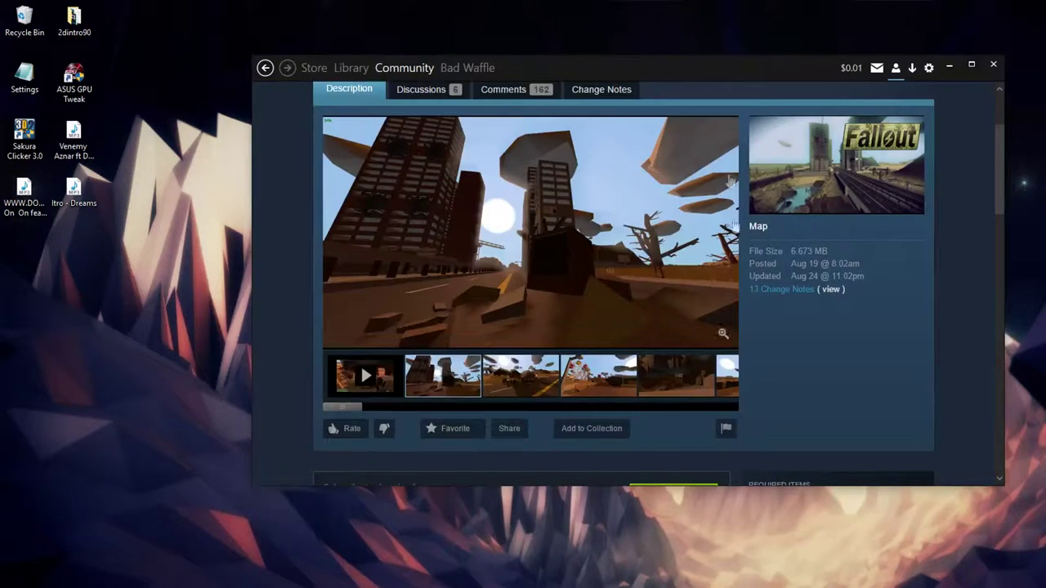
Review the Fallout Metro v1.7 [WIP] workshop page, including its subscription and required items, and close the Steam window.
{"action": "scroll", "coordinate": [736, 319], "scroll_direction": "up", "scroll_amount": 3}
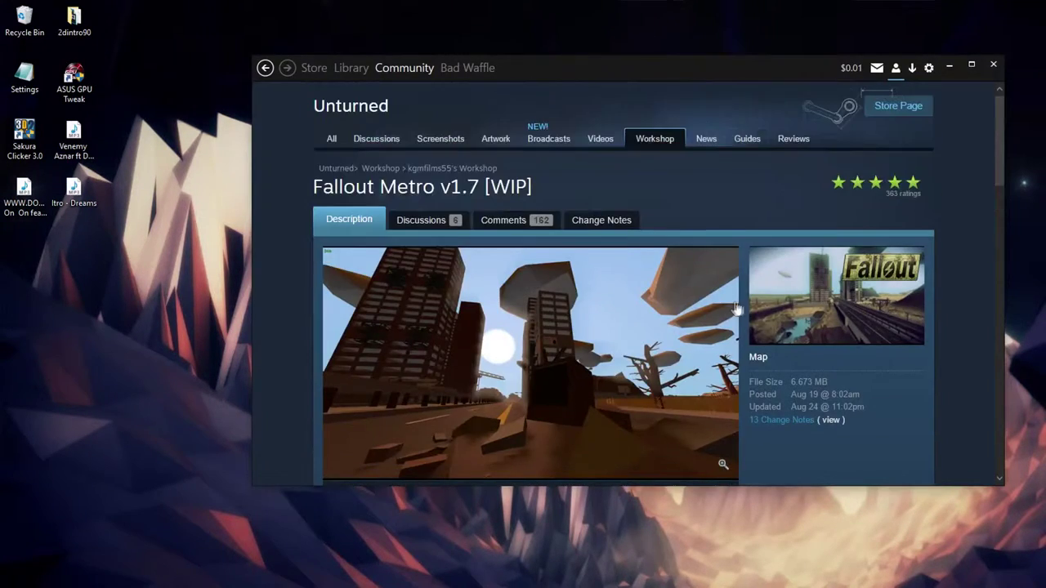
{"action": "scroll", "coordinate": [625, 335], "scroll_direction": "down", "scroll_amount": 1}
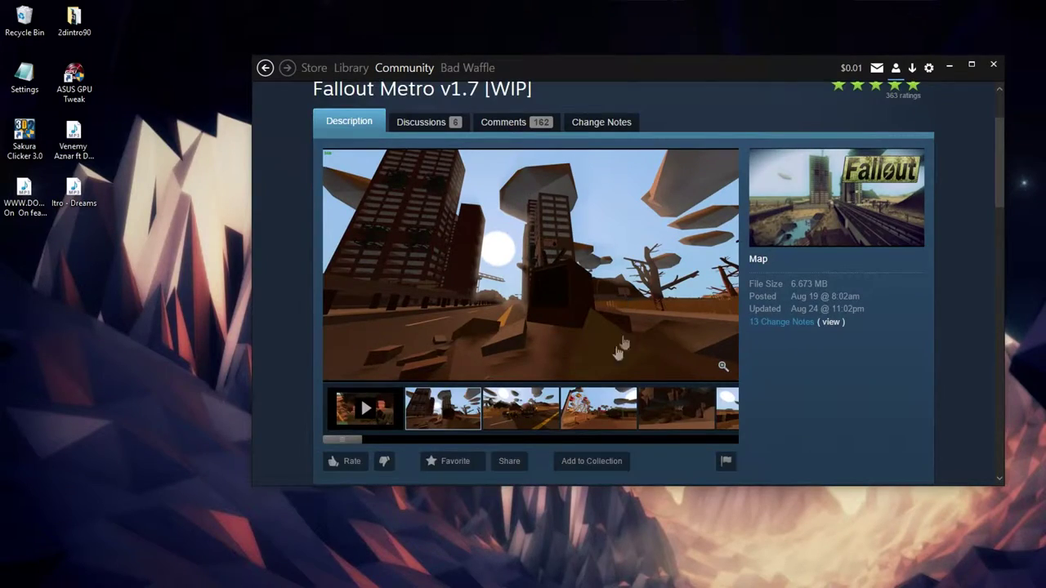
{"action": "scroll", "coordinate": [745, 356], "scroll_direction": "down", "scroll_amount": 1}
{"action": "scroll", "coordinate": [600, 378], "scroll_direction": "up", "scroll_amount": 2}
{"action": "scroll", "coordinate": [842, 332], "scroll_direction": "down", "scroll_amount": 2}
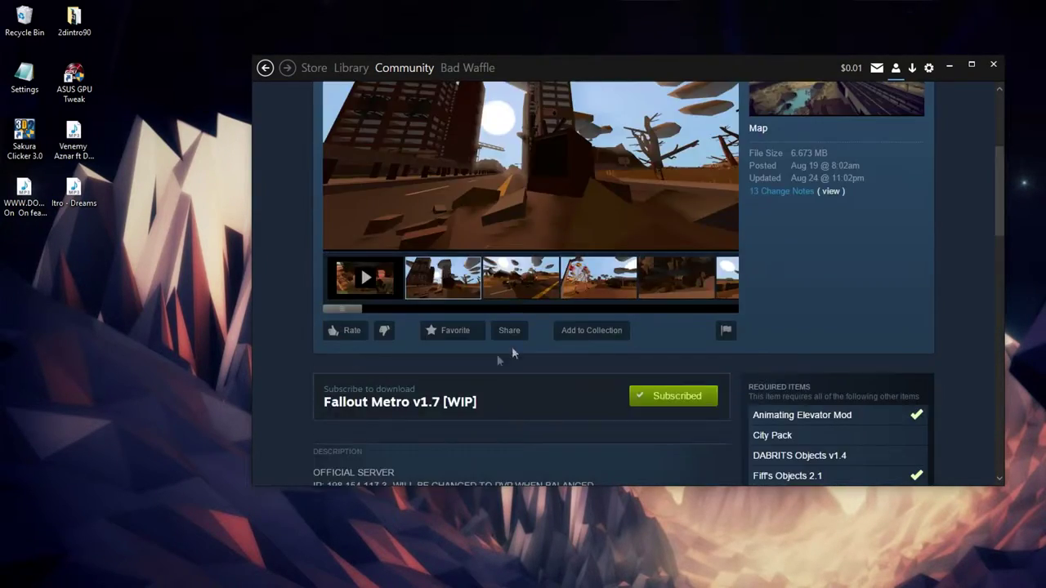
{"action": "scroll", "coordinate": [511, 353], "scroll_direction": "down", "scroll_amount": 3}
{"action": "scroll", "coordinate": [639, 339], "scroll_direction": "up", "scroll_amount": 2}
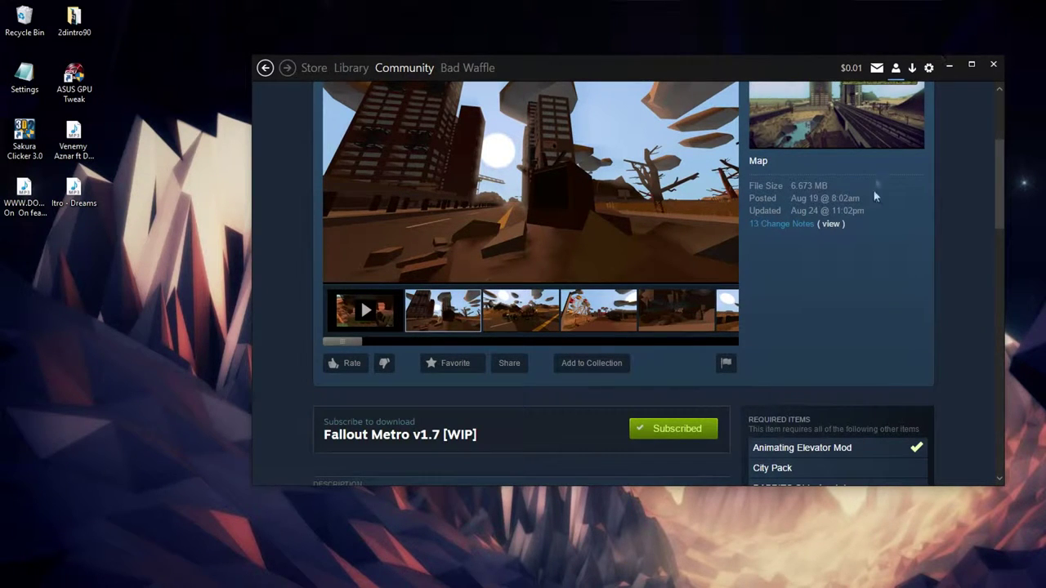
{"action": "left_click", "coordinate": [996, 63]}
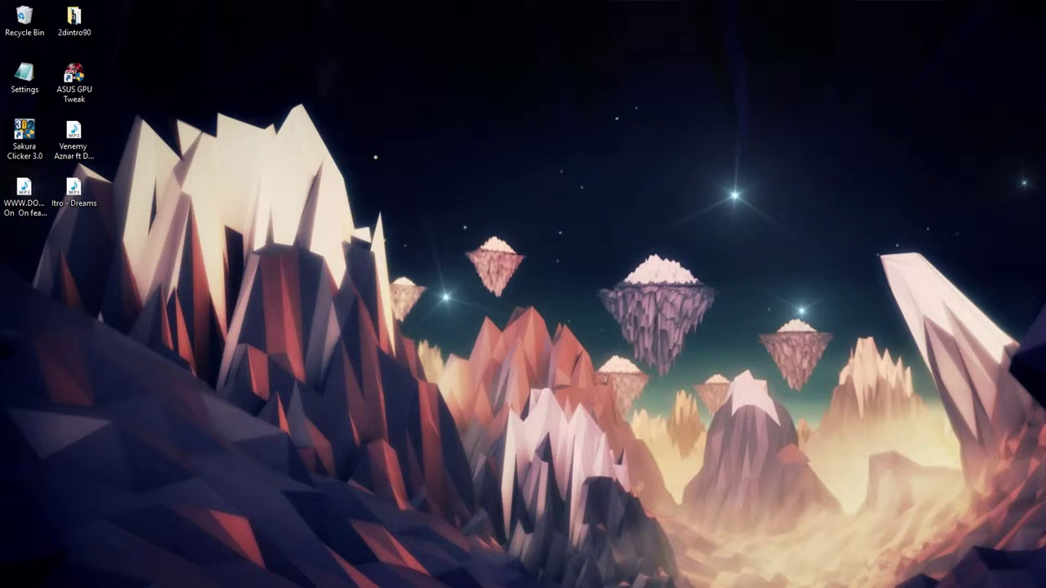
Open a File Explorer window, reposition it on the desktop and show the drives under This PC.
{"action": "key", "text": "super+e"}
{"action": "left_click_drag", "start_coordinate": [655, 33], "coordinate": [457, 84]}
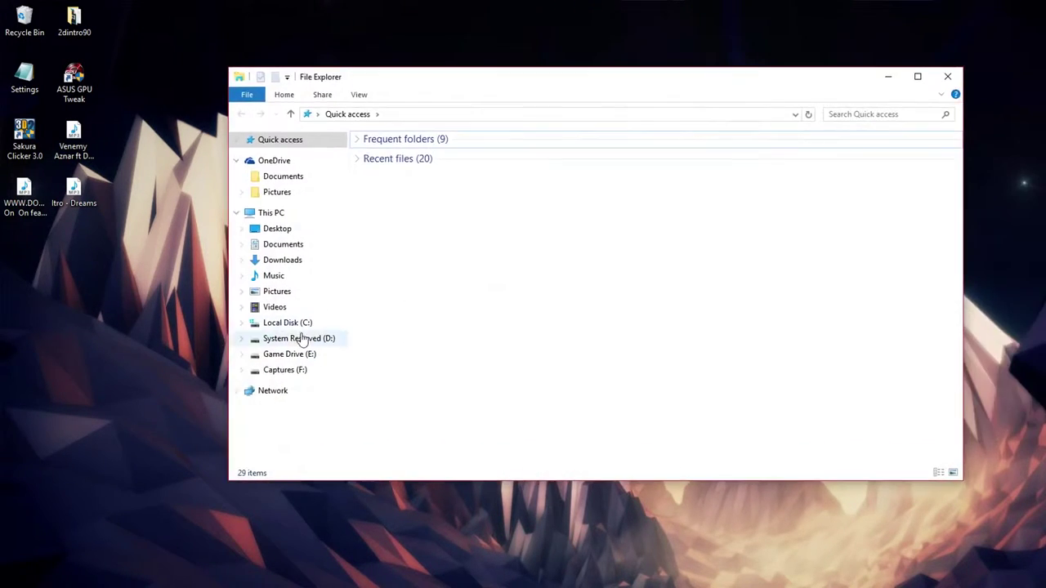
{"action": "left_click", "coordinate": [272, 213]}
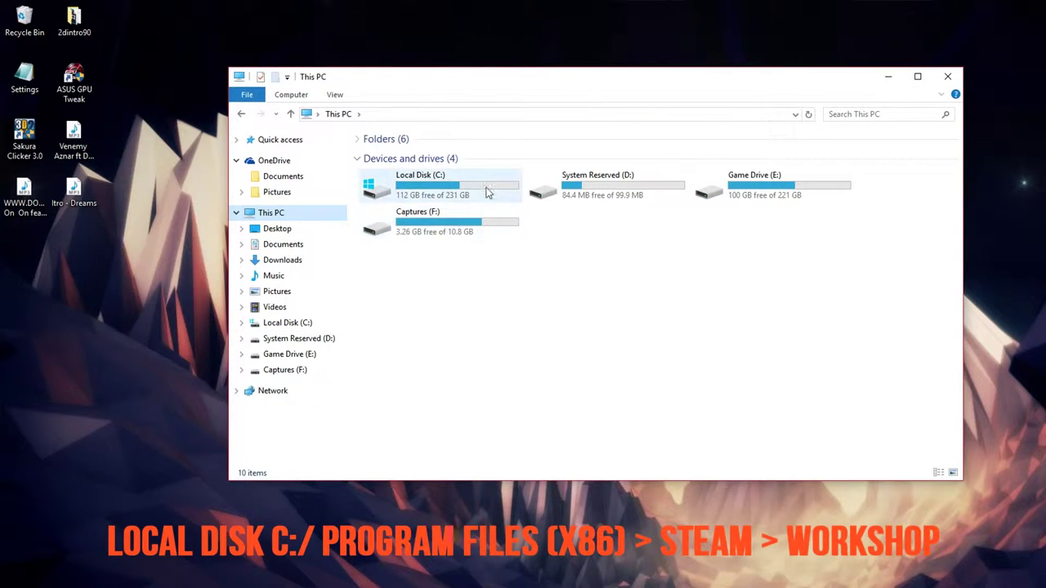
Look through the default Steam install on Local Disk (C:) by browsing Program Files (x86)\Steam\steamapps\common.
{"action": "left_click", "coordinate": [484, 188]}
{"action": "double_click", "coordinate": [485, 188]}
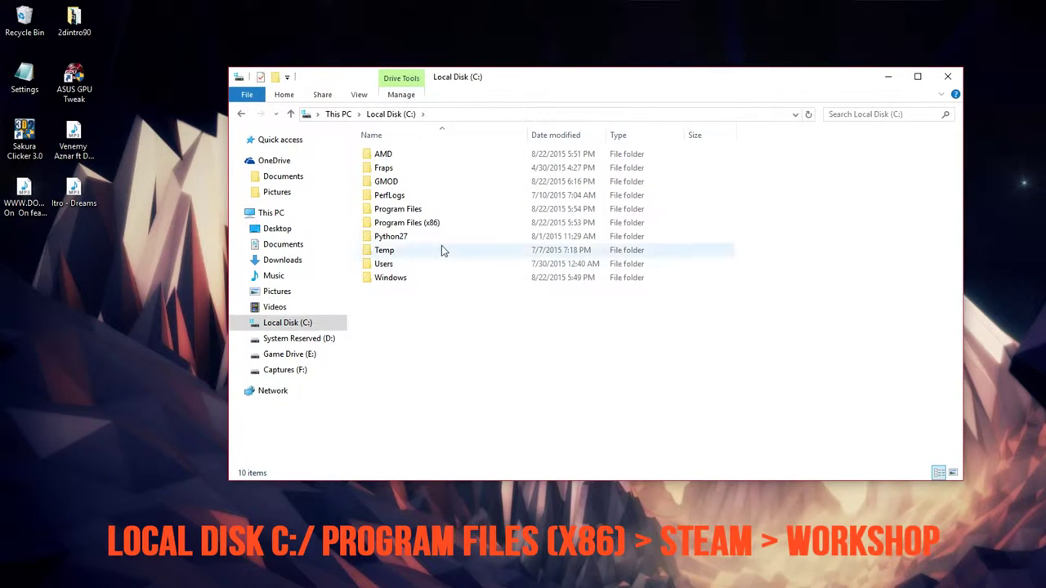
{"action": "double_click", "coordinate": [441, 226]}
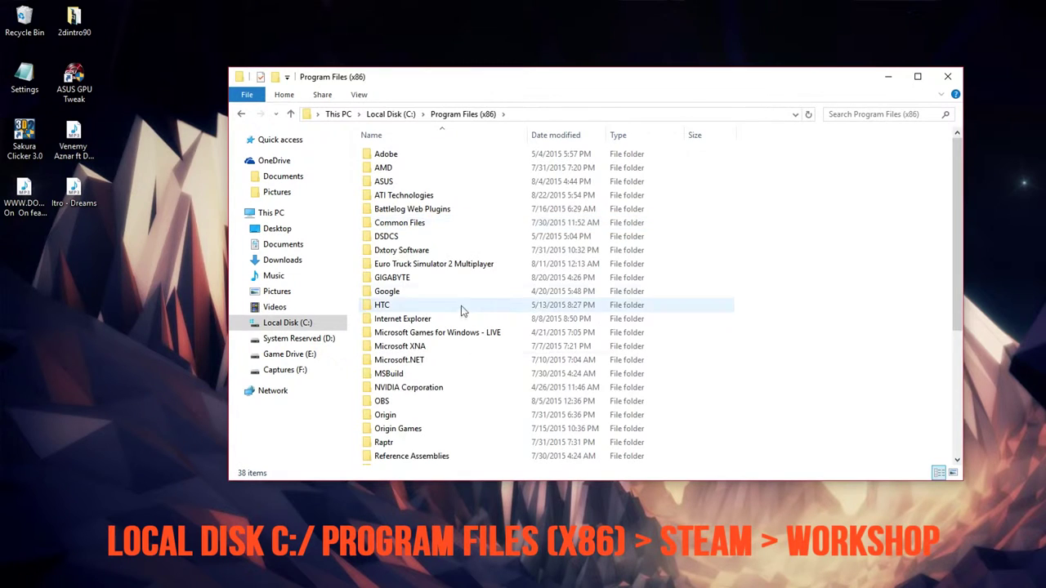
{"action": "scroll", "coordinate": [412, 405], "scroll_direction": "down", "scroll_amount": 2}
{"action": "double_click", "coordinate": [397, 433]}
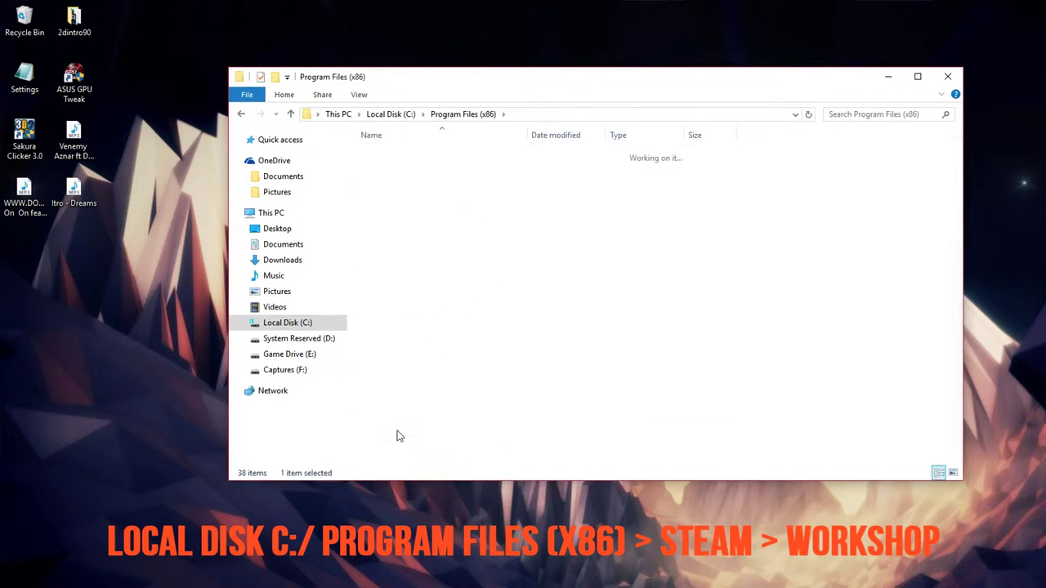
{"action": "scroll", "coordinate": [422, 414], "scroll_direction": "down", "scroll_amount": 1}
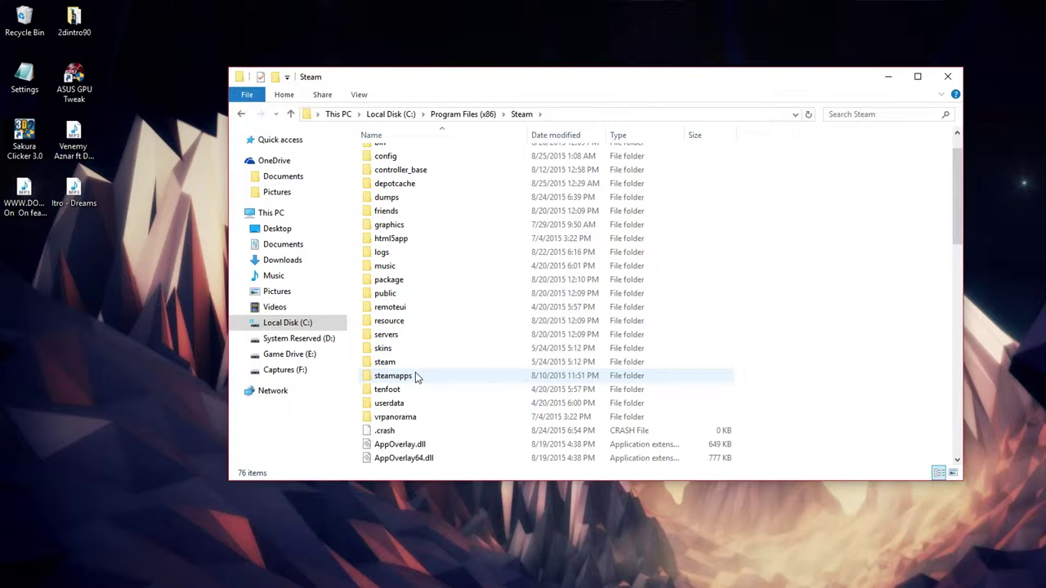
{"action": "double_click", "coordinate": [415, 375]}
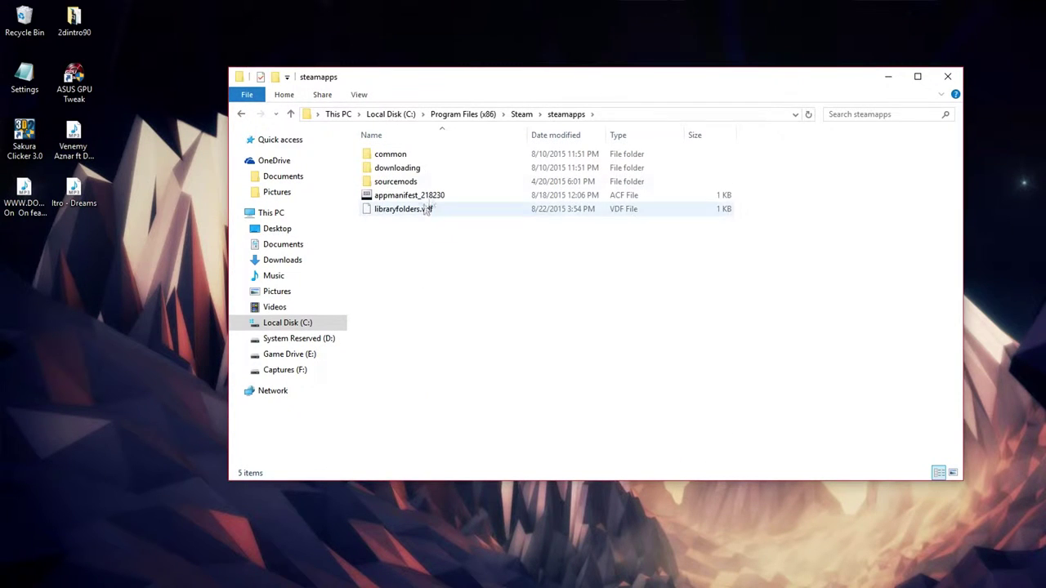
{"action": "double_click", "coordinate": [389, 156]}
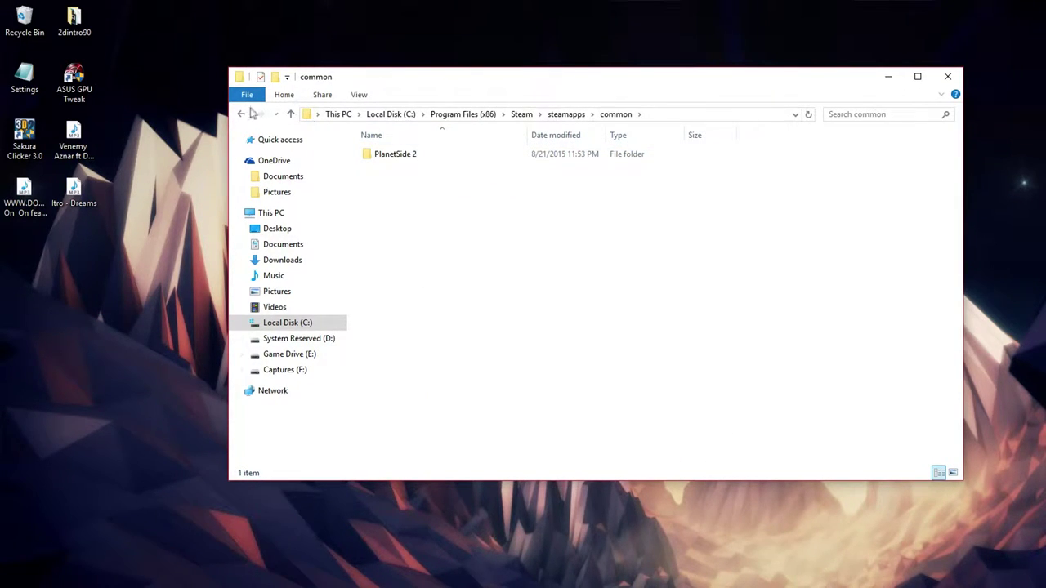
Open the workshop folder inside SteamLibrary\steamapps on Game Drive (E:).
{"action": "left_click", "coordinate": [278, 356]}
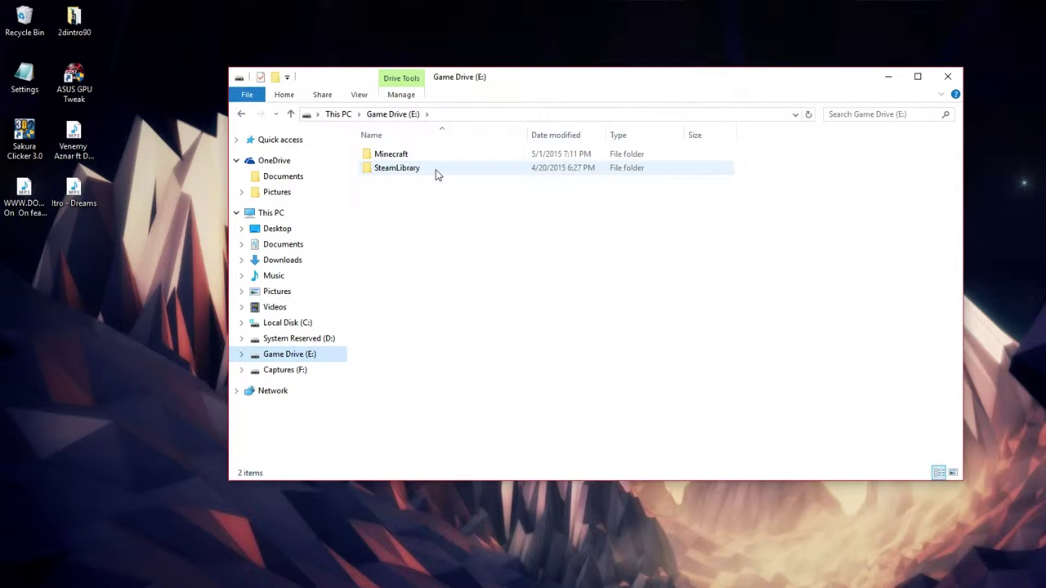
{"action": "double_click", "coordinate": [435, 170]}
{"action": "double_click", "coordinate": [418, 156]}
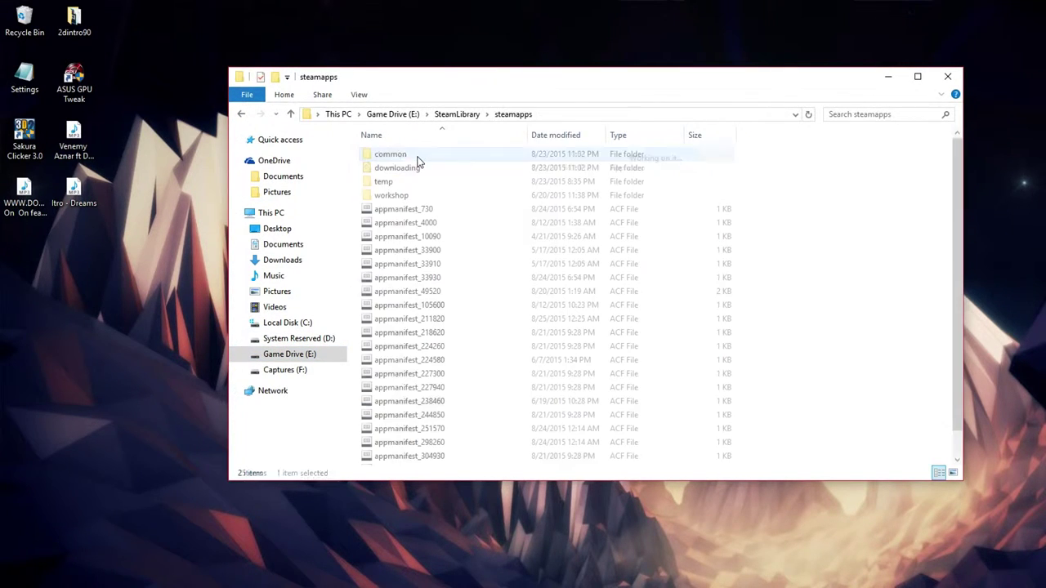
{"action": "left_click", "coordinate": [393, 197]}
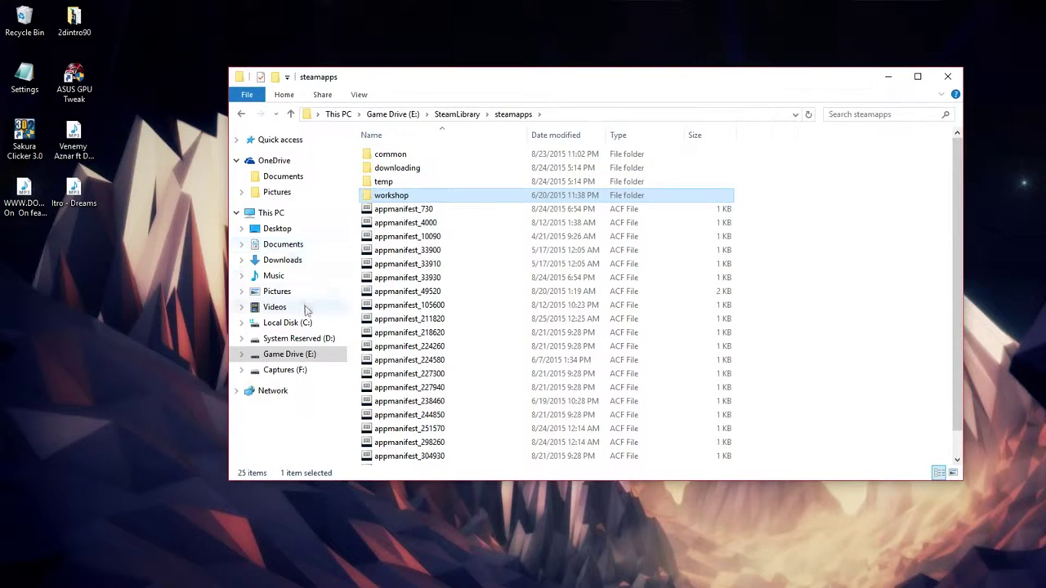
{"action": "double_click", "coordinate": [407, 201]}
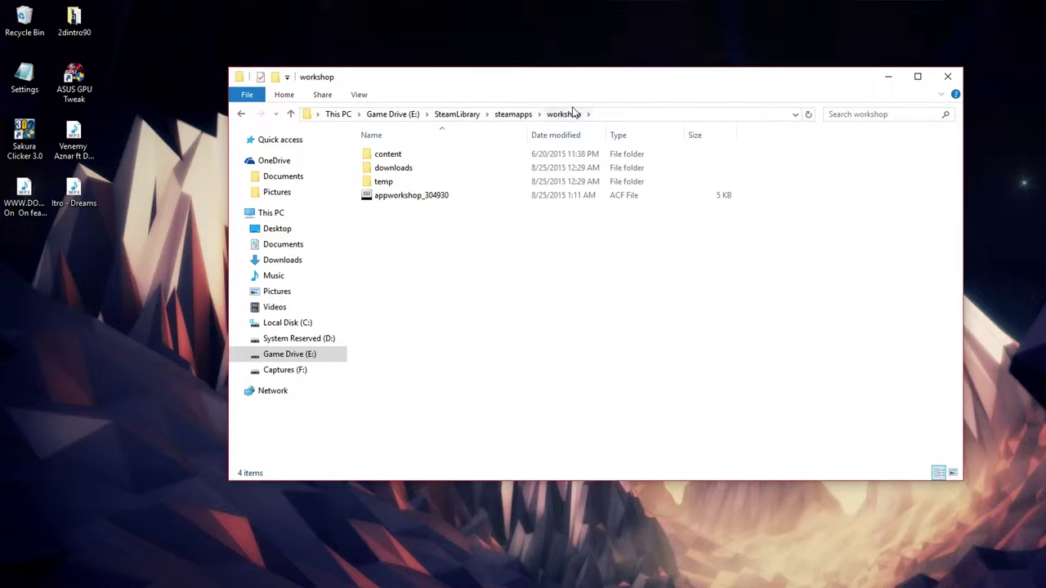
Check the workshop downloads folder, return to the workshop folder and open its content folder.
{"action": "double_click", "coordinate": [408, 173]}
{"action": "left_click", "coordinate": [241, 113]}
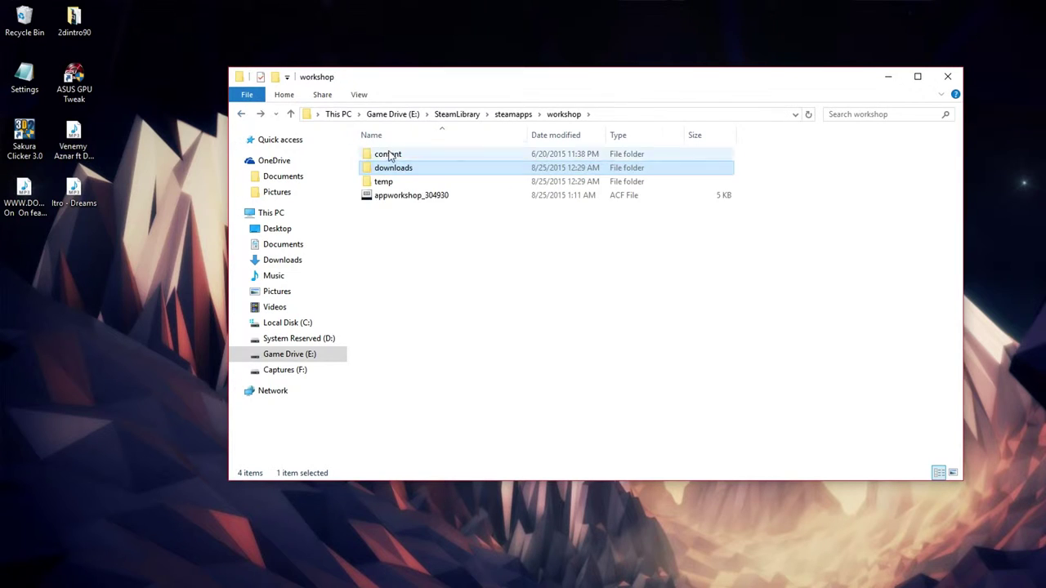
{"action": "double_click", "coordinate": [390, 155]}
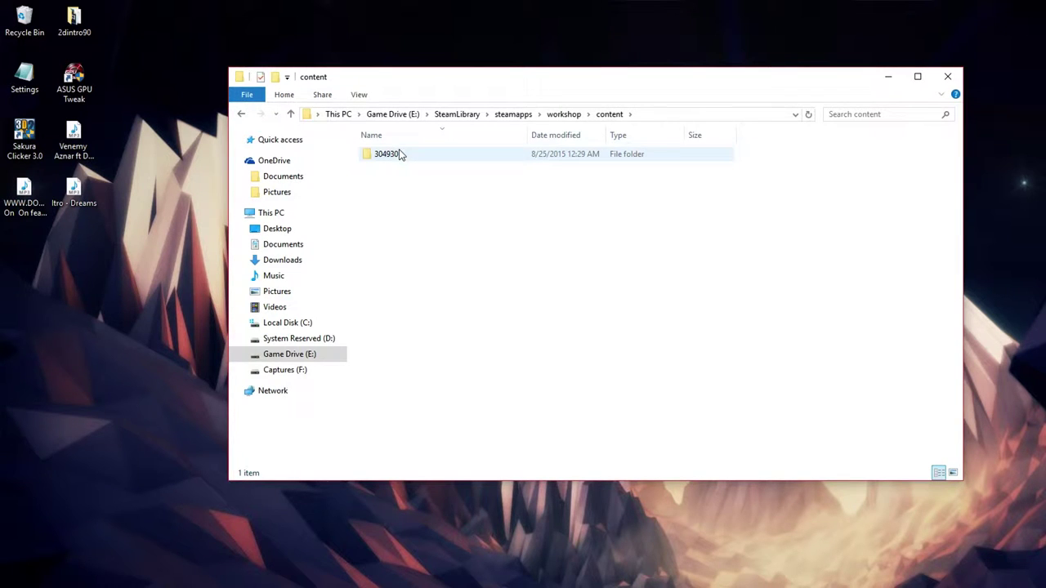
Search the content folder for "30" and open Unturned's workshop folder 304930 from the results.
{"action": "left_click", "coordinate": [400, 157]}
{"action": "left_click", "coordinate": [827, 116]}
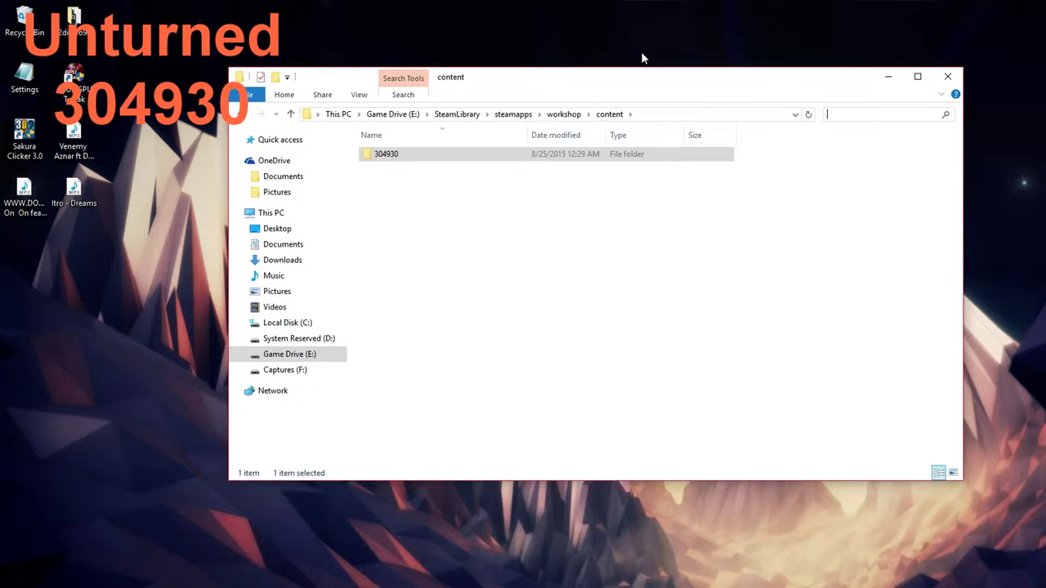
{"action": "type", "text": "30"}
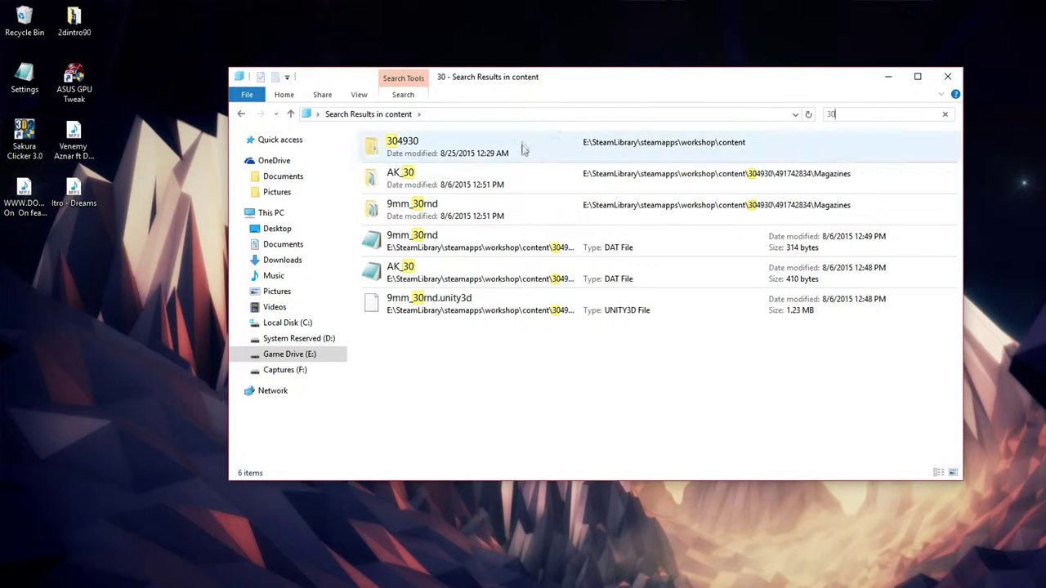
{"action": "double_click", "coordinate": [491, 141]}
{"action": "mouse_move", "coordinate": [431, 333]}
{"action": "left_mouse_down"}
{"action": "mouse_move", "coordinate": [443, 315]}
{"action": "mouse_move", "coordinate": [470, 127]}
{"action": "mouse_move", "coordinate": [428, 351]}
{"action": "left_mouse_up"}
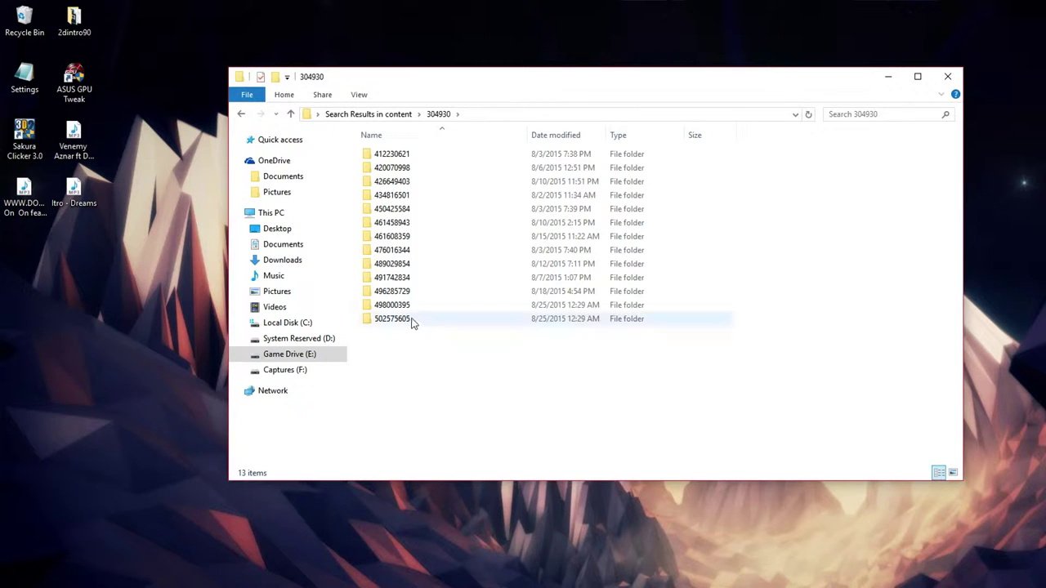
Copy the Fallout Metro folder from inside the workshop item folder 502575605.
{"action": "double_click", "coordinate": [411, 320]}
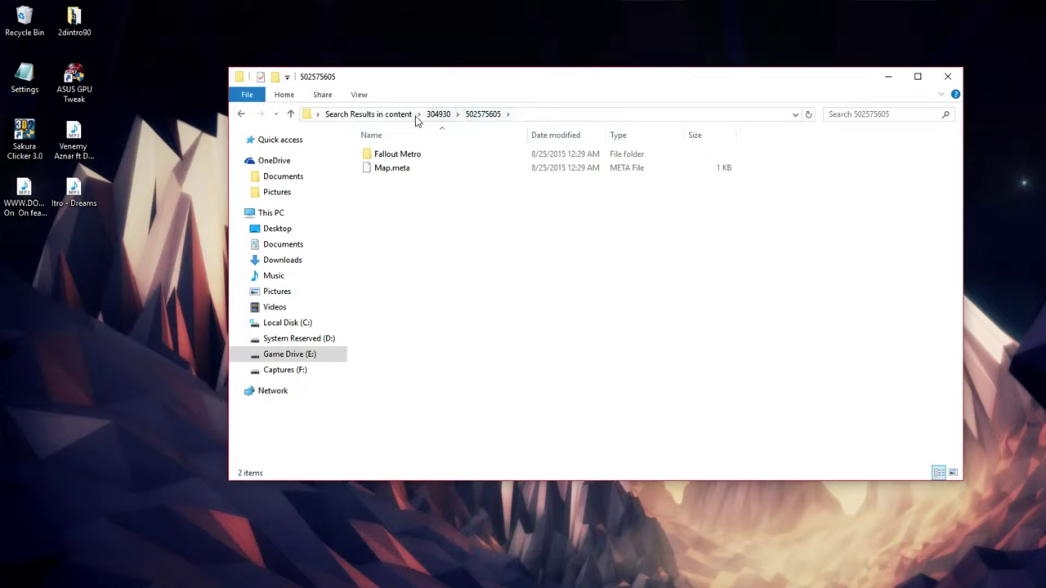
{"action": "left_click", "coordinate": [241, 114]}
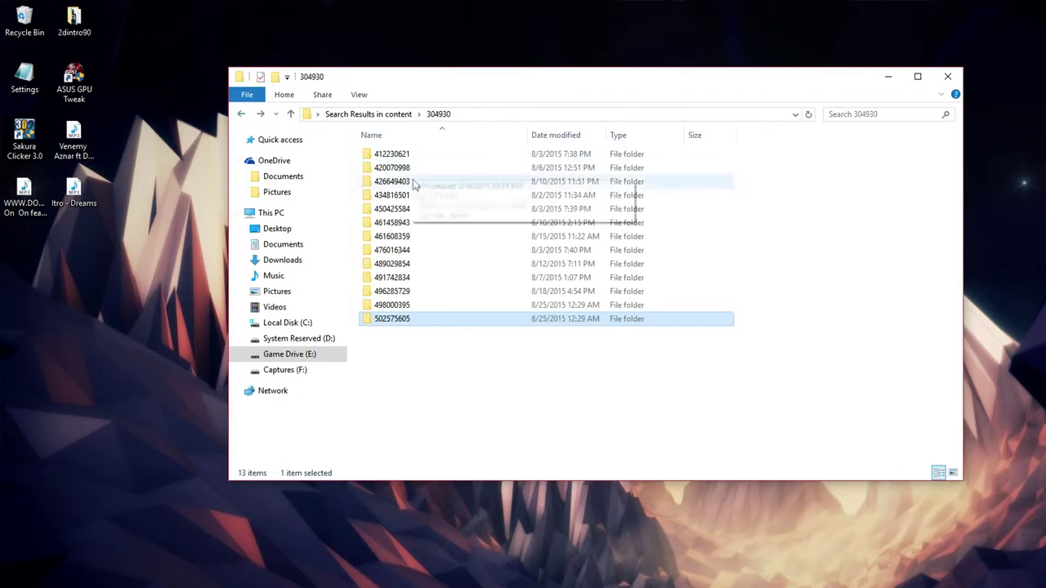
{"action": "double_click", "coordinate": [421, 319]}
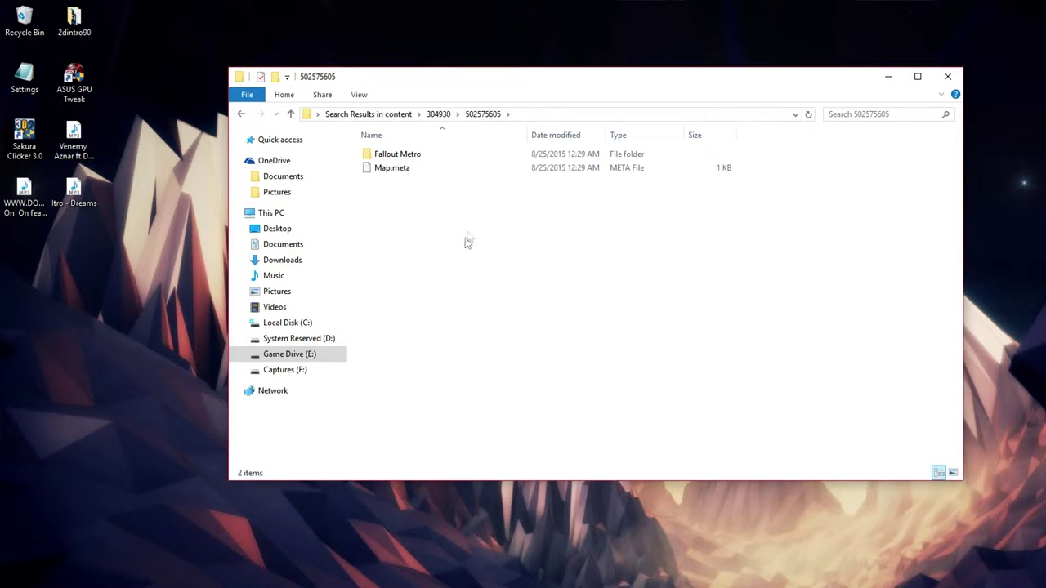
{"action": "left_click", "coordinate": [412, 172]}
{"action": "left_click", "coordinate": [411, 157]}
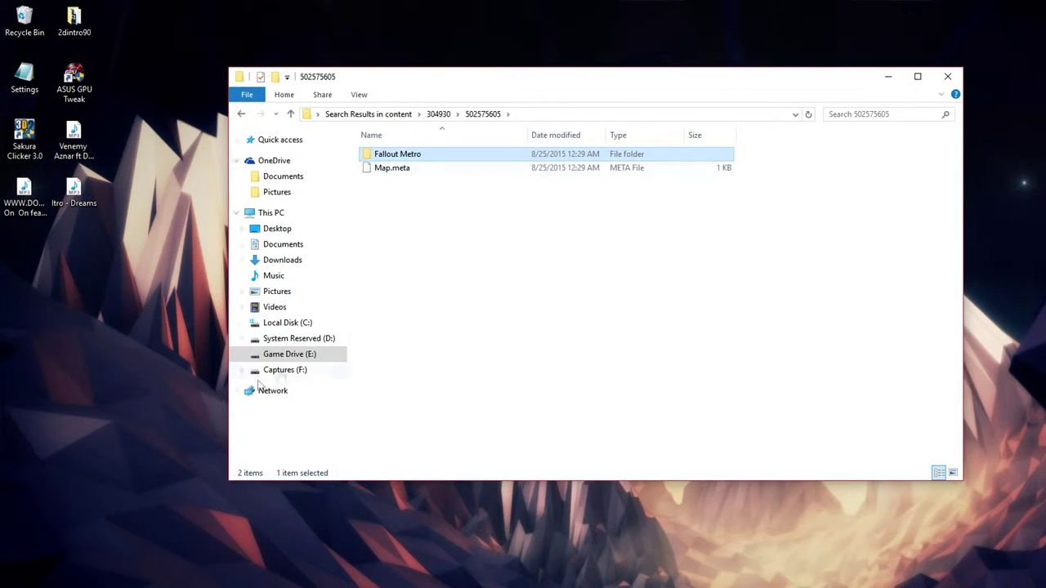
{"action": "right_click", "coordinate": [405, 155]}
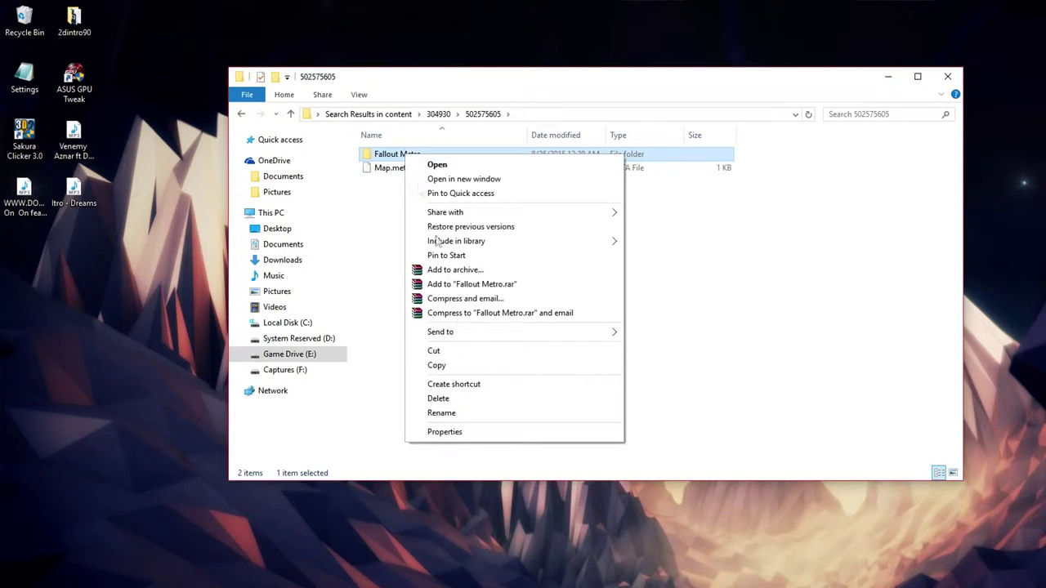
{"action": "left_click", "coordinate": [437, 365]}
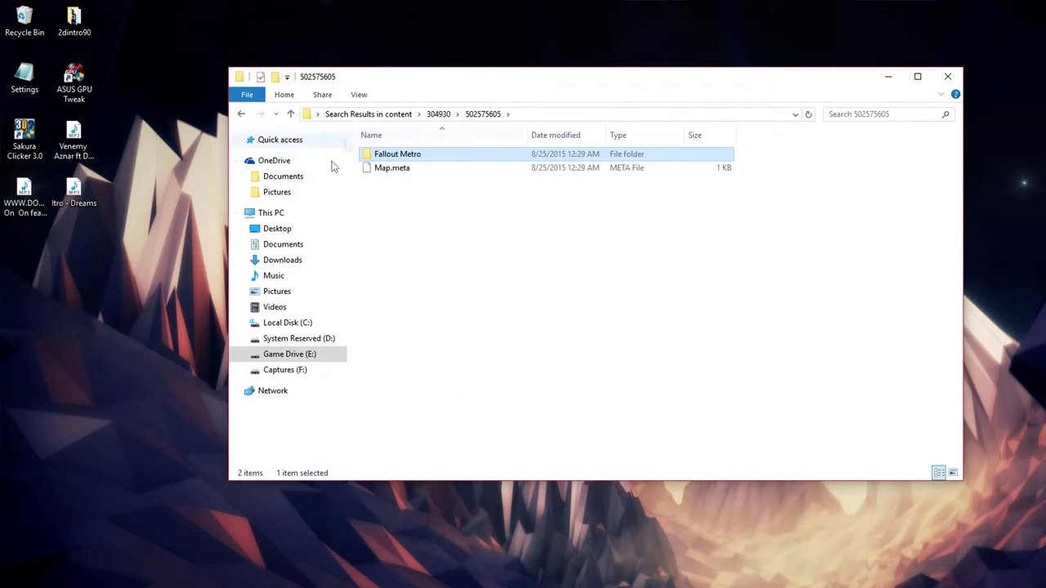
Return to Game Drive (E:) and open the SteamLibrary\steamapps\common folder.
{"action": "left_click", "coordinate": [292, 353]}
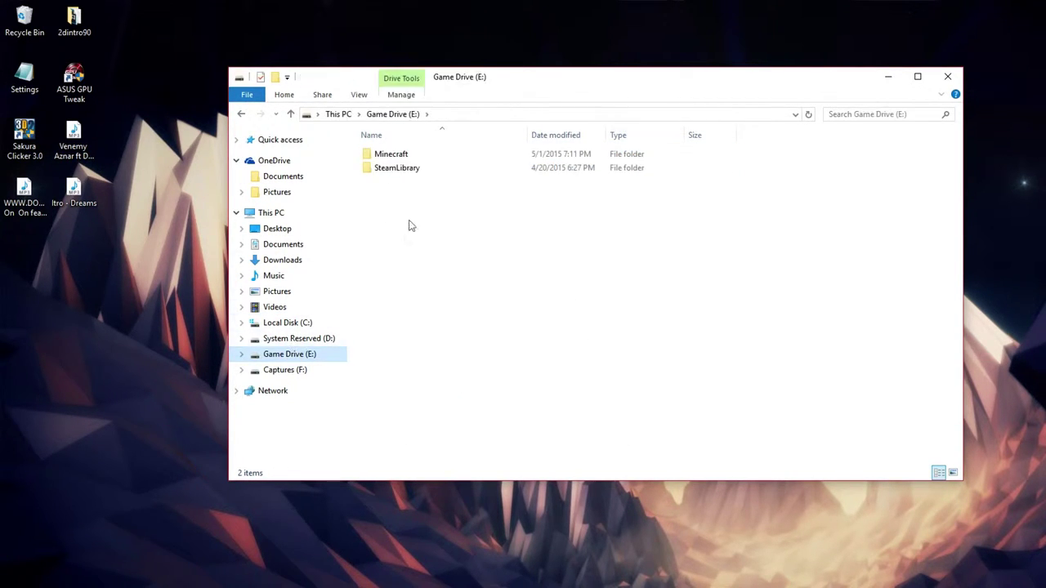
{"action": "left_click", "coordinate": [419, 169]}
{"action": "double_click", "coordinate": [419, 169]}
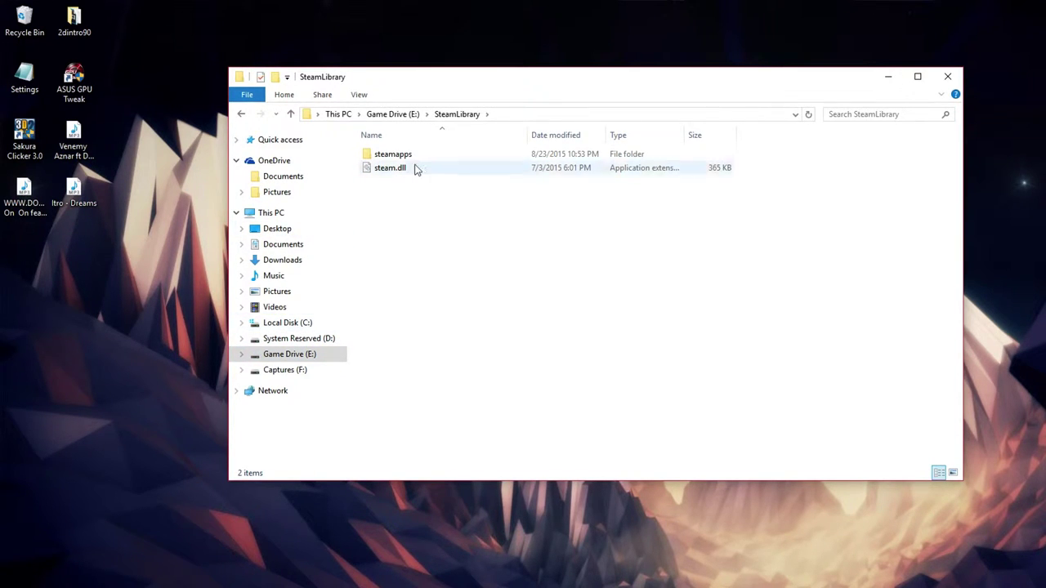
{"action": "double_click", "coordinate": [415, 157]}
{"action": "double_click", "coordinate": [417, 157]}
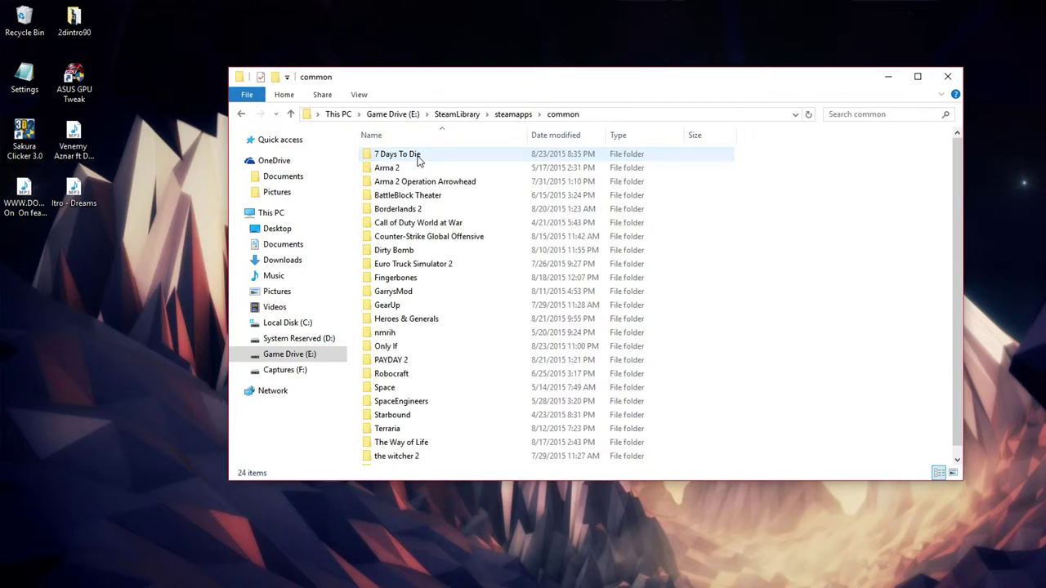
Paste the copied Fallout Metro folder into the Maps folder of the Unturned game directory.
{"action": "scroll", "coordinate": [479, 161], "scroll_direction": "down", "scroll_amount": 1}
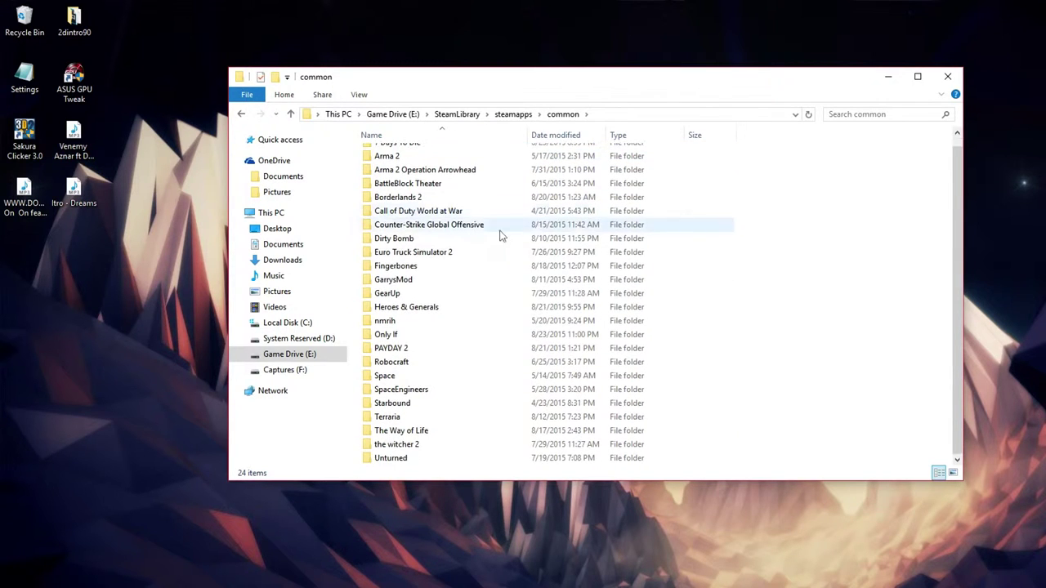
{"action": "double_click", "coordinate": [413, 456]}
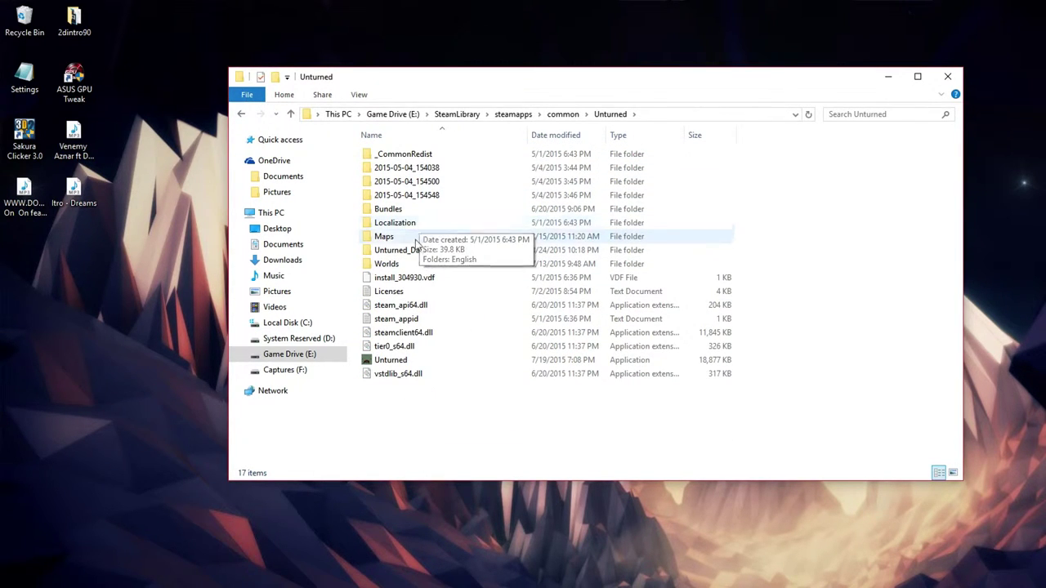
{"action": "double_click", "coordinate": [413, 240]}
{"action": "right_click", "coordinate": [415, 243]}
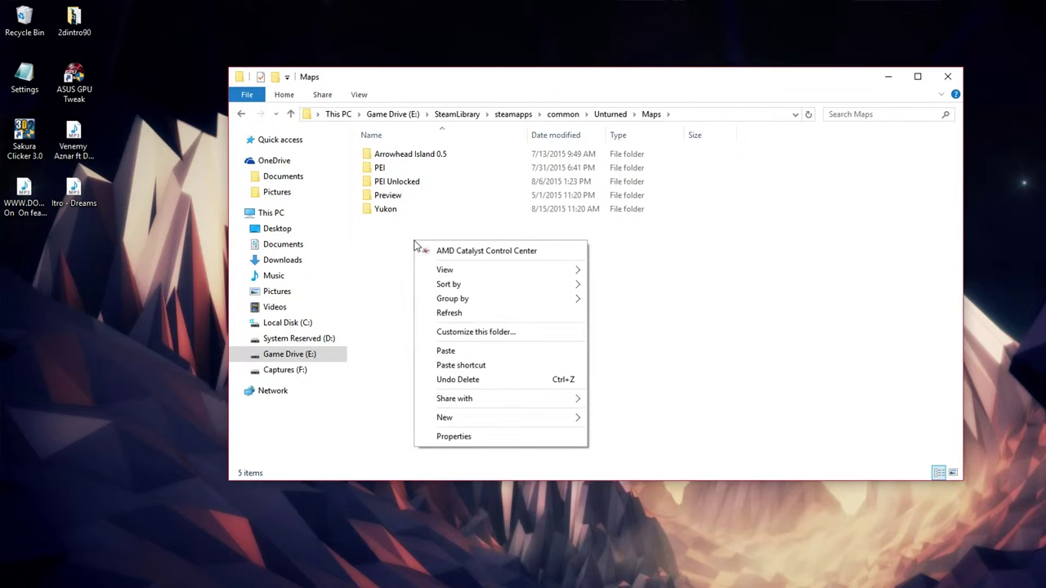
{"action": "left_click", "coordinate": [460, 352]}
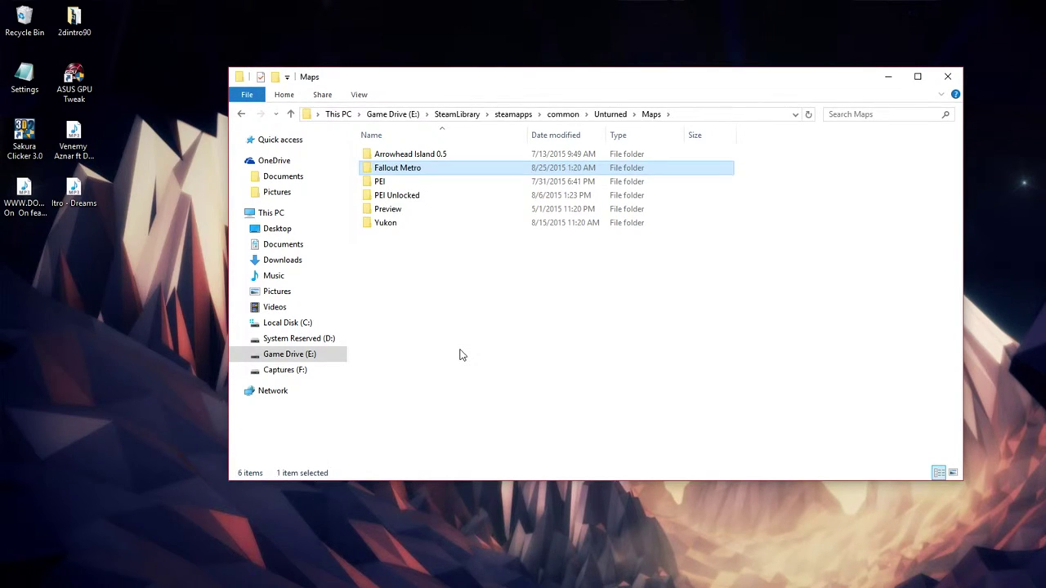
Close the game's Maps folder window, bring the Sever - Copy folder into view on the desktop and open it.
{"action": "left_click", "coordinate": [946, 77]}
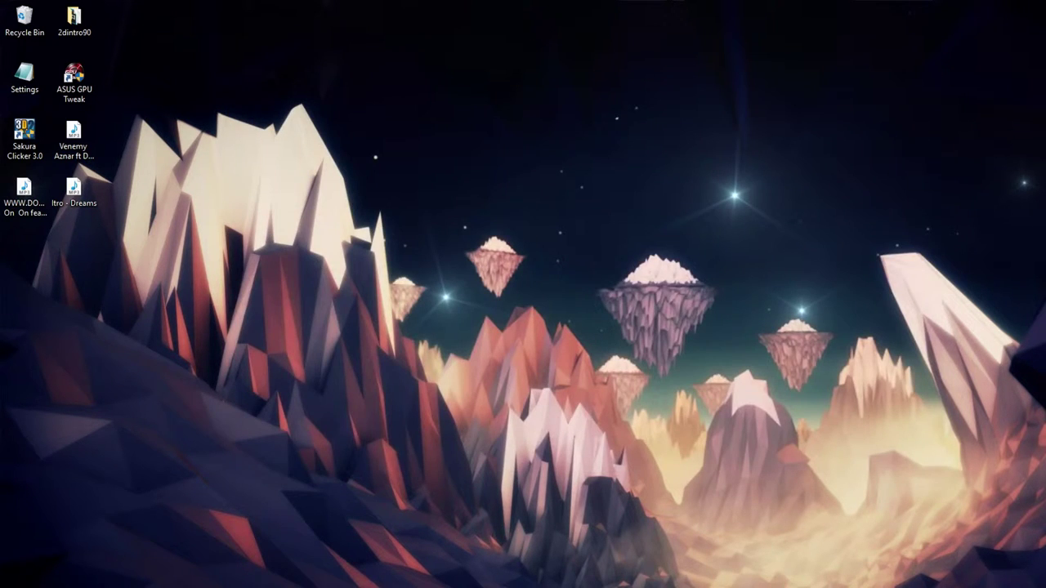
{"action": "left_click_drag", "start_coordinate": [1021, 167], "coordinate": [601, 201]}
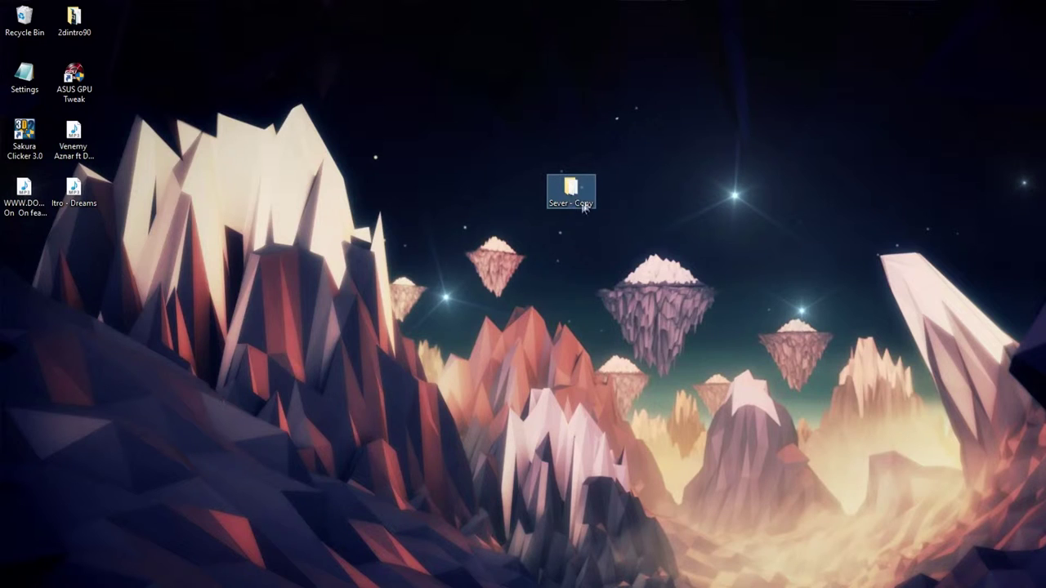
{"action": "double_click", "coordinate": [584, 207]}
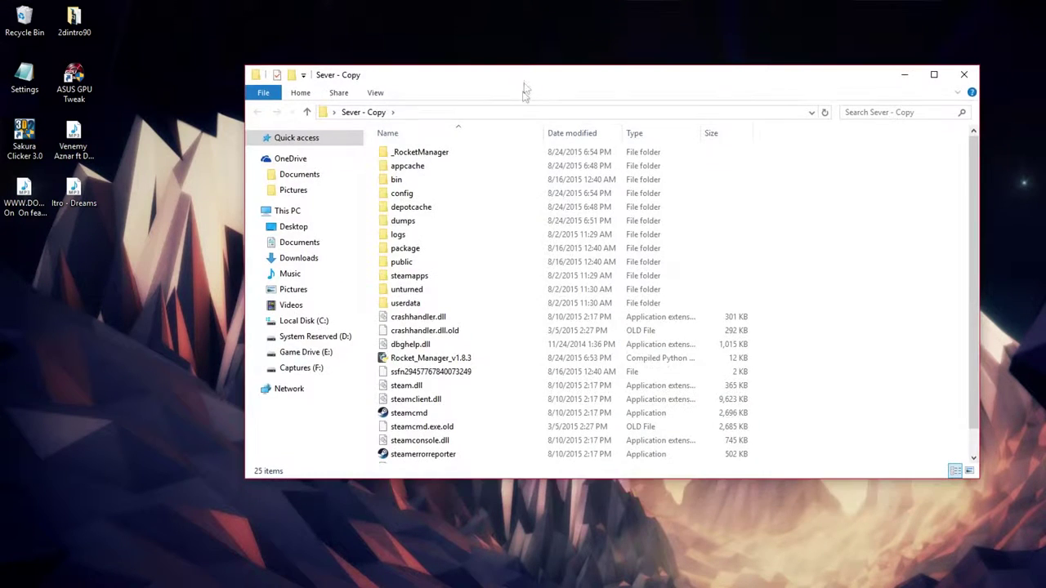
Paste the copied Fallout Metro folder into the server's Maps folder under Sever - Copy\unturned.
{"action": "double_click", "coordinate": [424, 291]}
{"action": "double_click", "coordinate": [431, 181]}
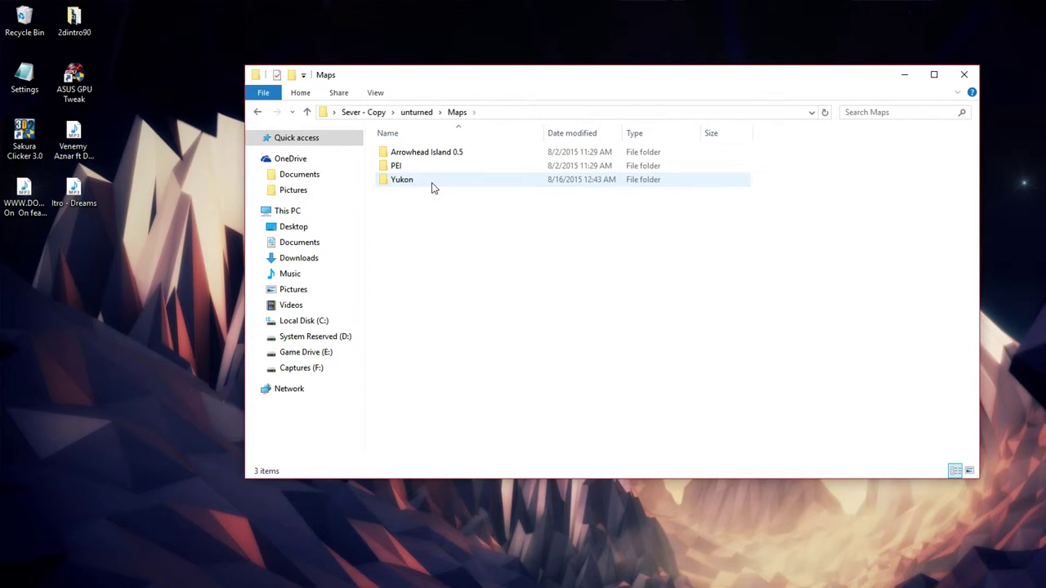
{"action": "right_click", "coordinate": [439, 219]}
{"action": "left_click", "coordinate": [498, 334]}
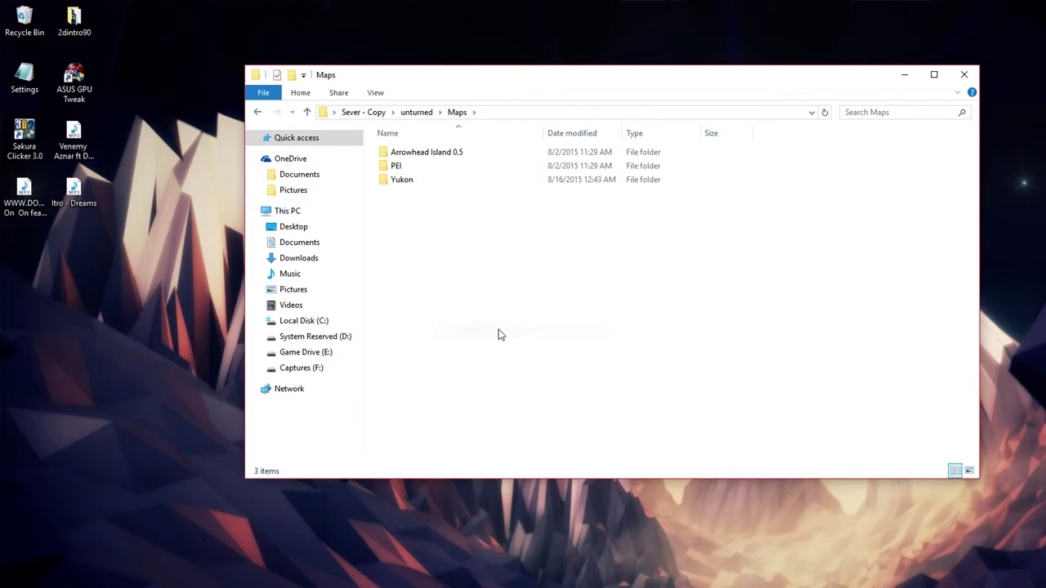
Set the map line to Fallout Metro in the Commands file of unturned\Servers\Myserver\Server and save the file.
{"action": "left_click", "coordinate": [417, 112]}
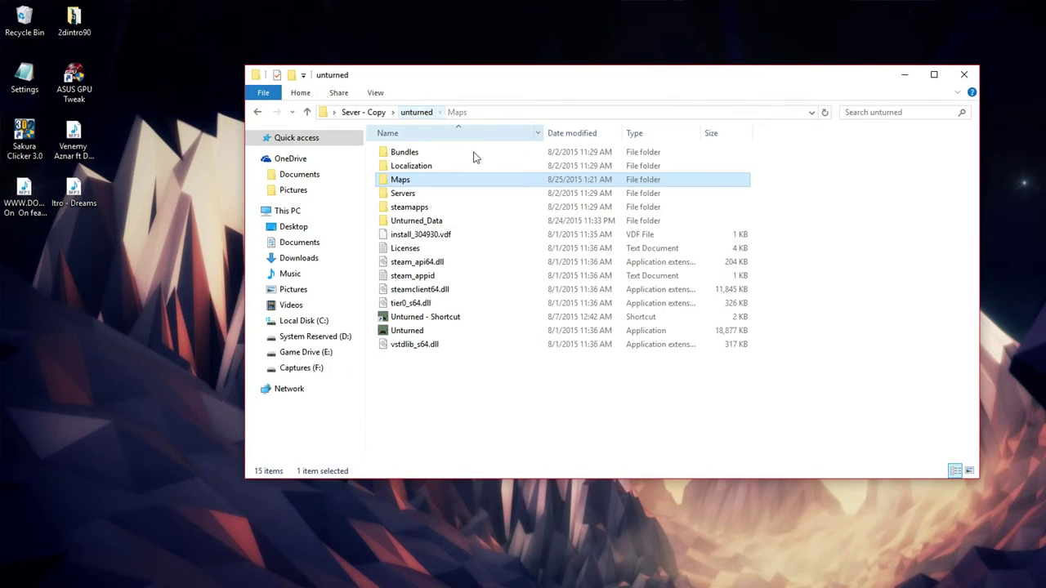
{"action": "double_click", "coordinate": [418, 192]}
{"action": "double_click", "coordinate": [417, 154]}
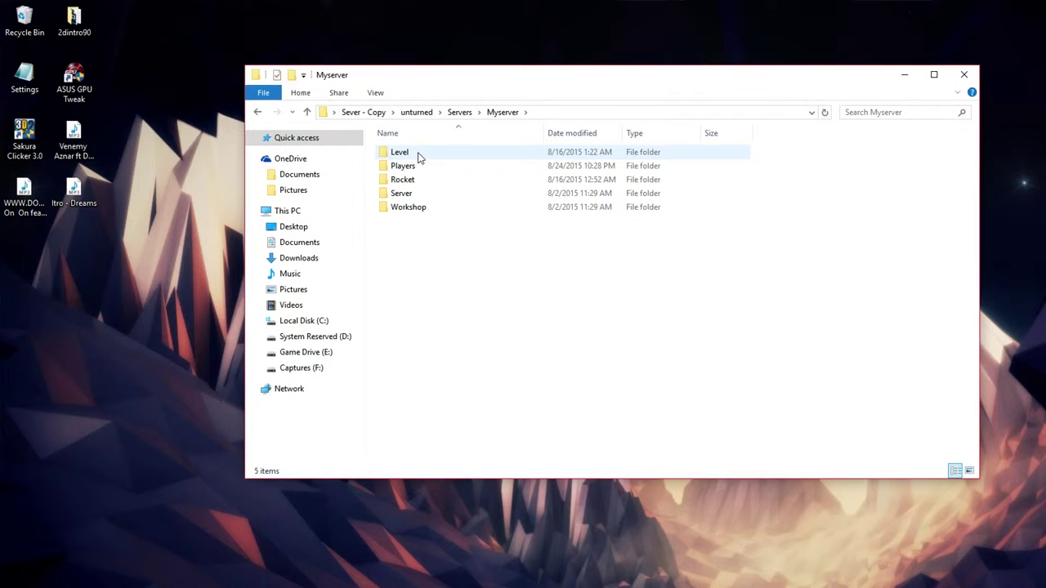
{"action": "double_click", "coordinate": [418, 198]}
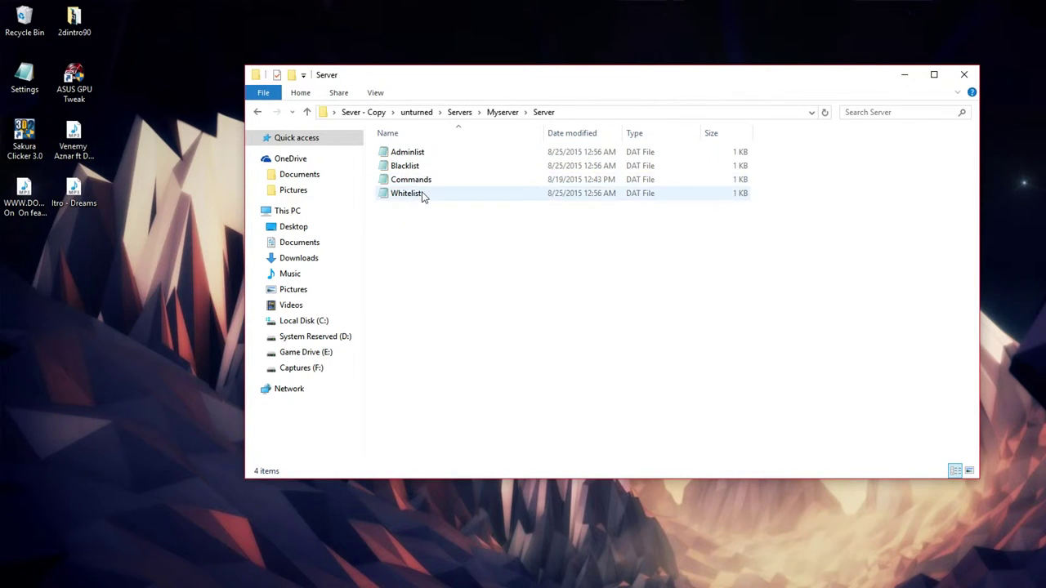
{"action": "double_click", "coordinate": [426, 180]}
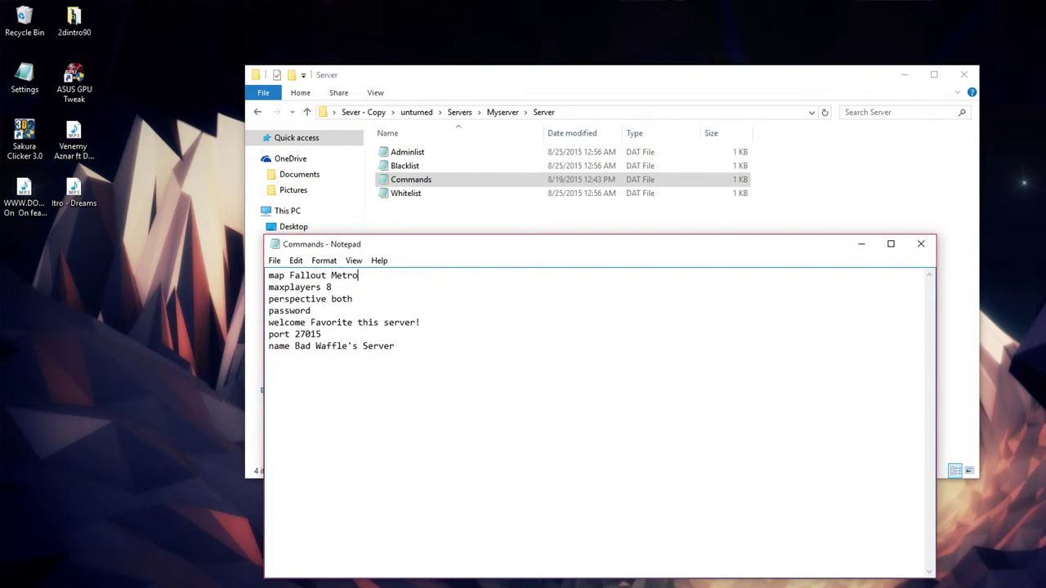
{"action": "left_click", "coordinate": [921, 243]}
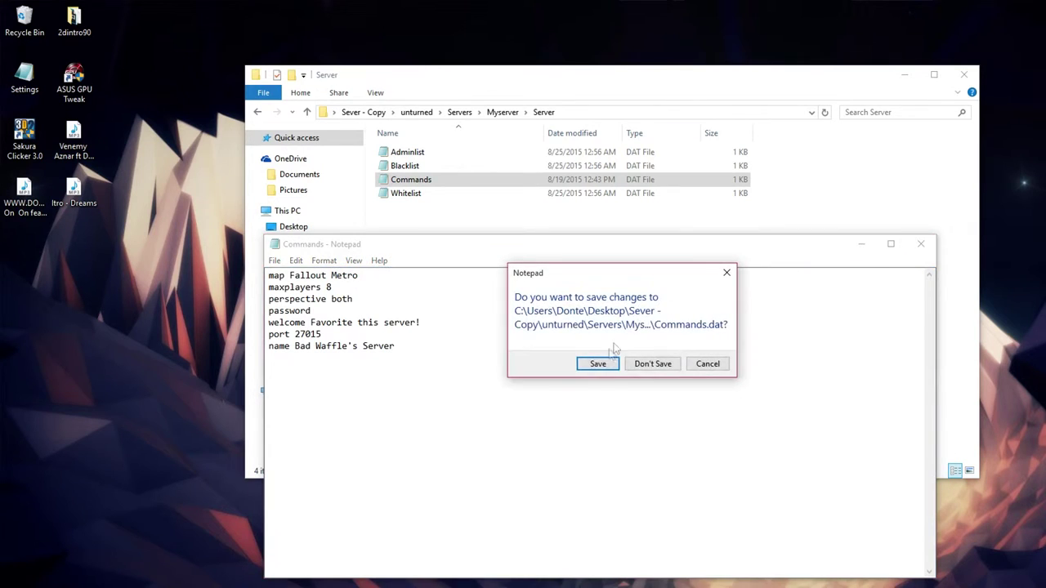
{"action": "left_click", "coordinate": [595, 365]}
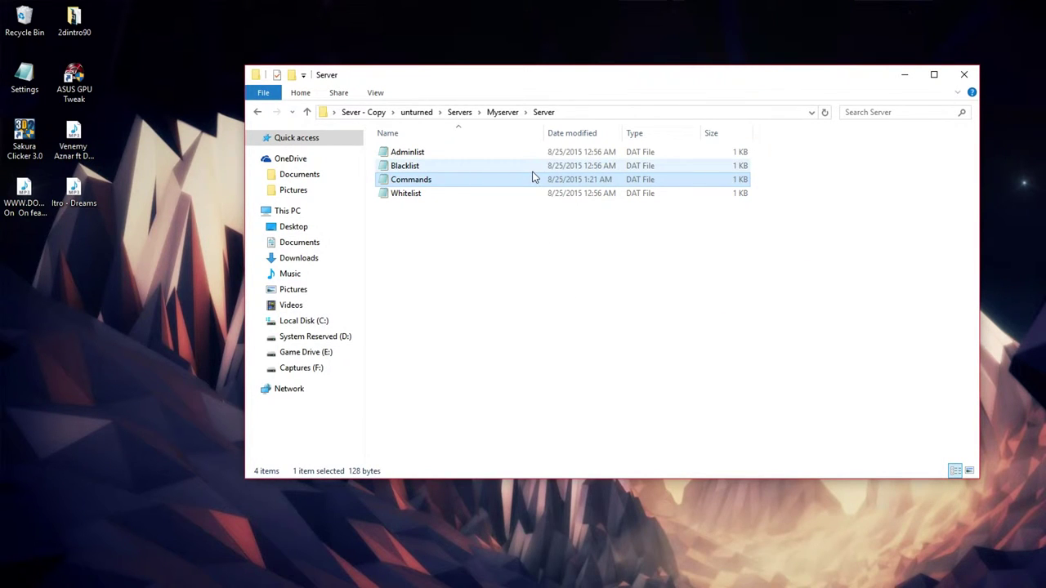
Launch the server with Unturned - Shortcut in the server's unturned folder and close its console after checking the startup settings.
{"action": "left_click", "coordinate": [416, 112]}
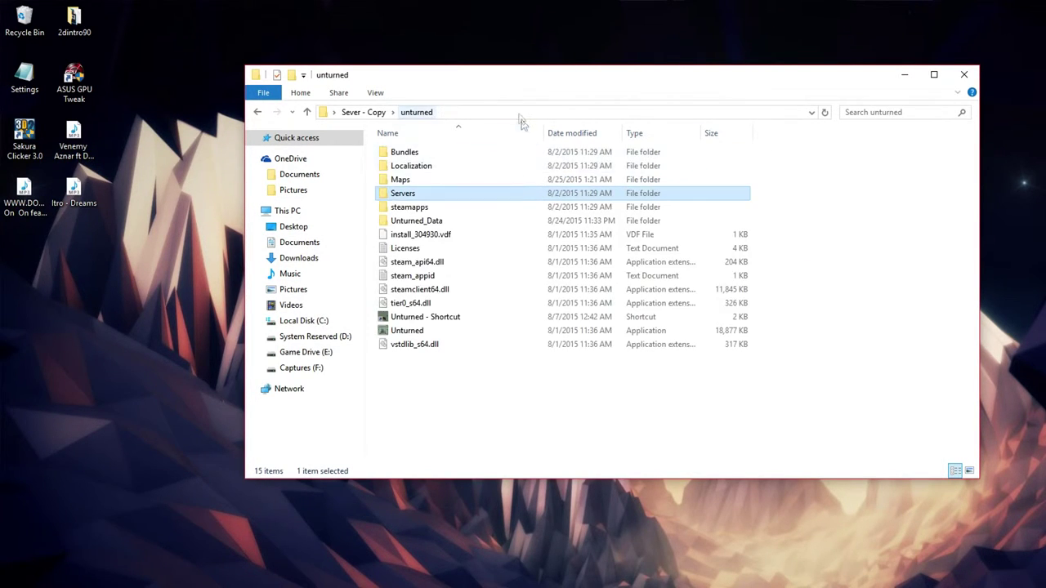
{"action": "left_click", "coordinate": [422, 320]}
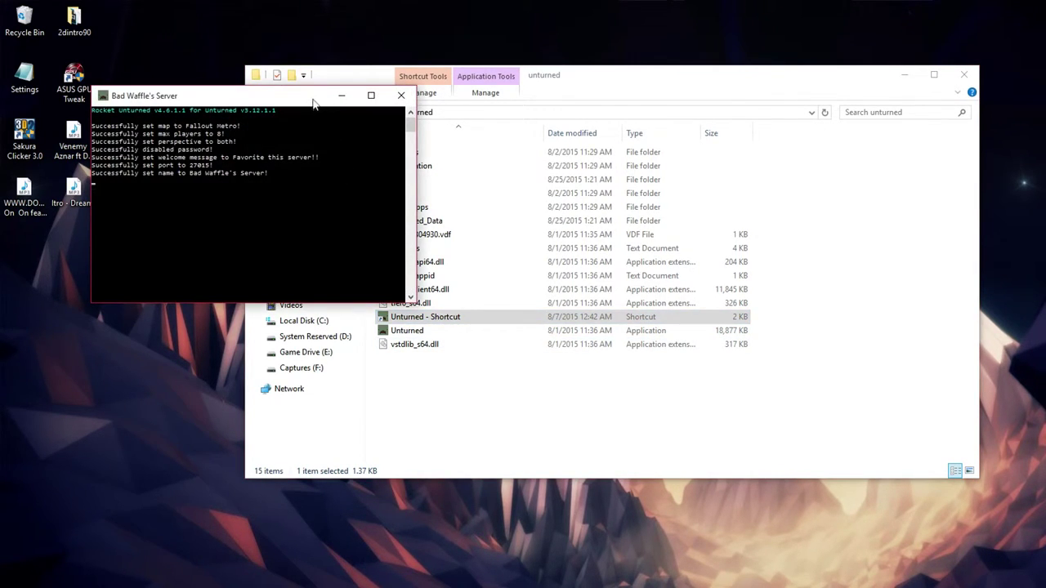
{"action": "left_click_drag", "start_coordinate": [313, 103], "coordinate": [551, 187]}
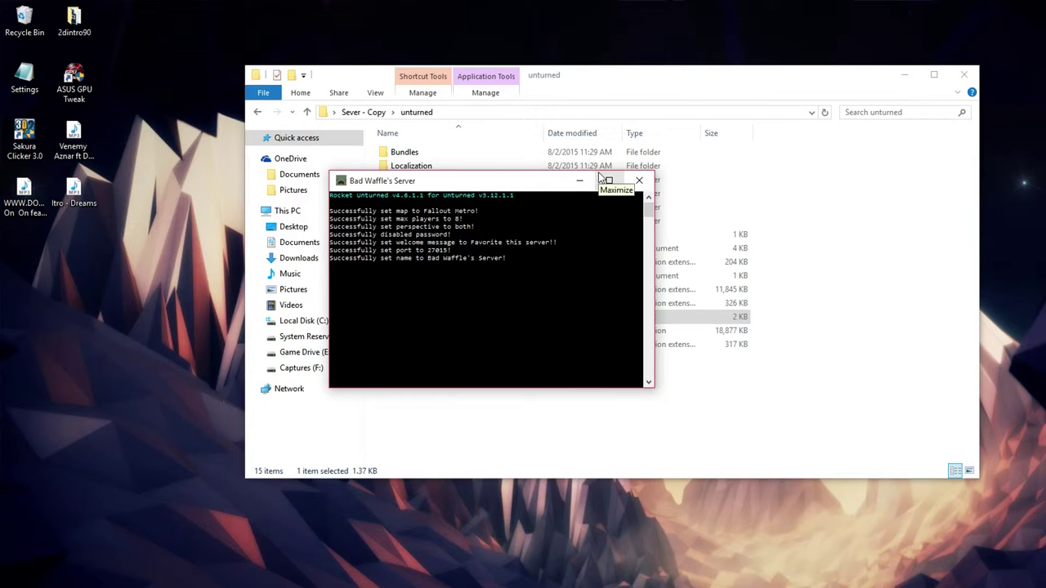
{"action": "left_click_drag", "start_coordinate": [507, 182], "coordinate": [546, 186]}
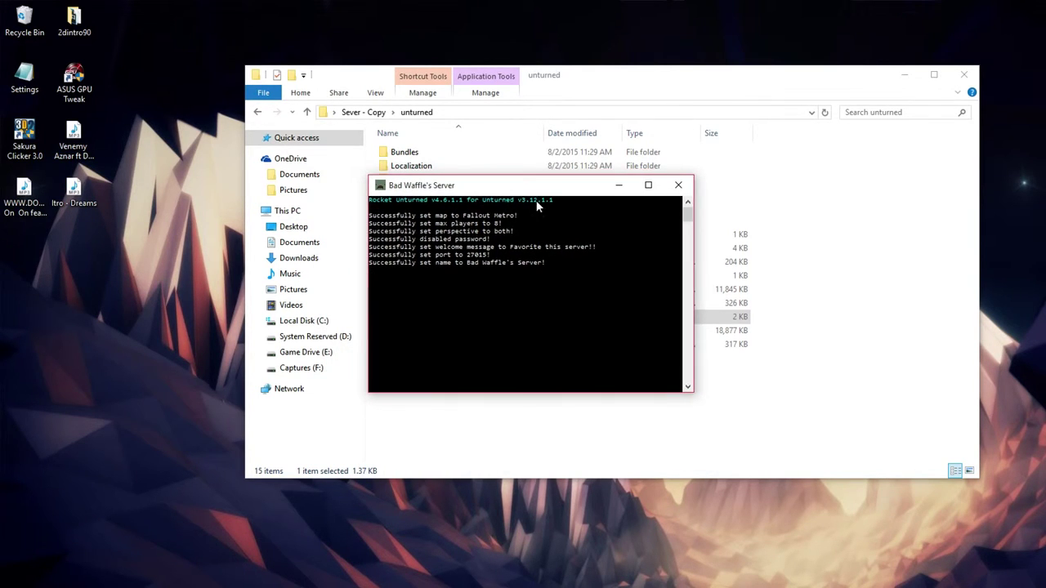
{"action": "left_click", "coordinate": [677, 186]}
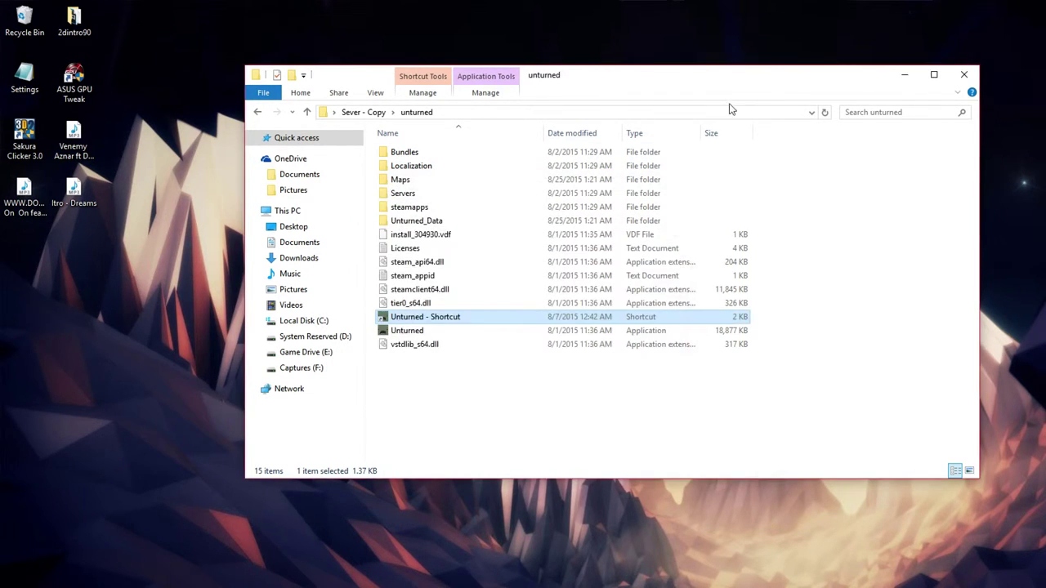
Start the server again from Unturned - Shortcut, close the folder window and move the server console clear.
{"action": "left_click_drag", "start_coordinate": [726, 83], "coordinate": [726, 97]}
{"action": "left_click_drag", "start_coordinate": [792, 104], "coordinate": [773, 159]}
{"action": "double_click", "coordinate": [463, 381]}
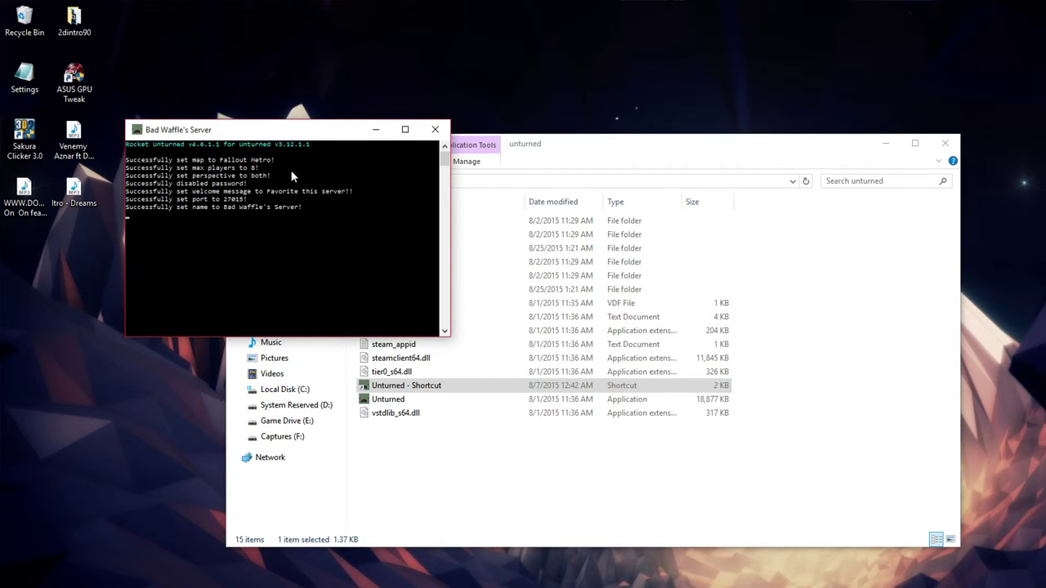
{"action": "left_click", "coordinate": [946, 145]}
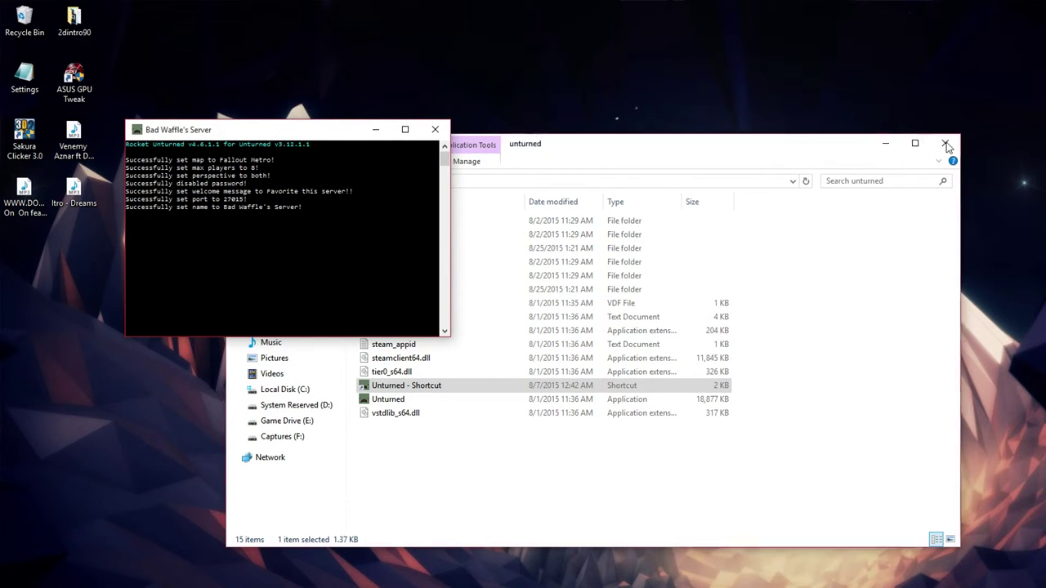
{"action": "left_click_drag", "start_coordinate": [313, 135], "coordinate": [675, 154]}
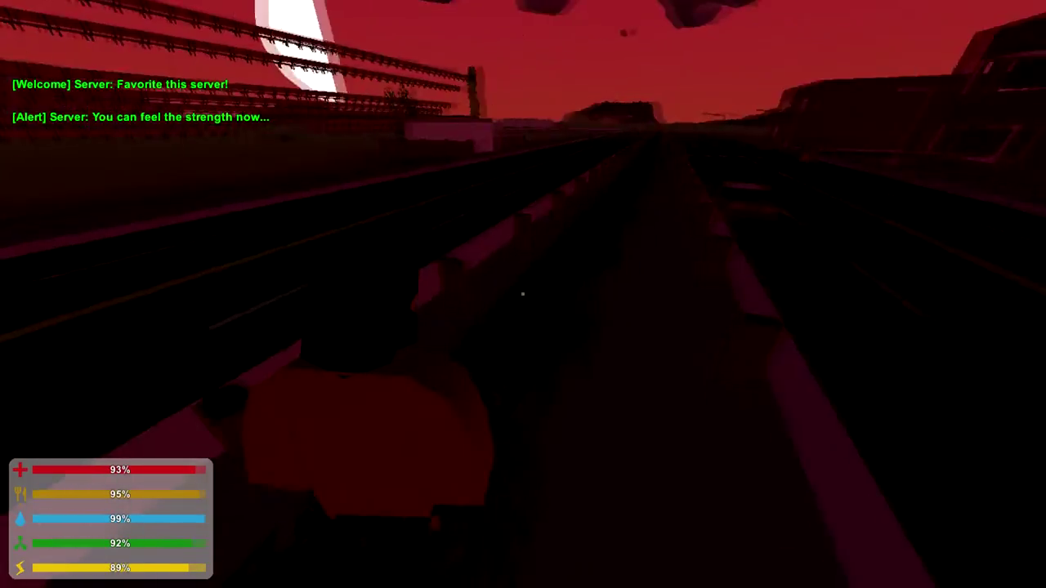
Look around the Fallout Metro map in Unturned and change the time to daytime with the /day chat command.
{"action": "key", "text": "space"}
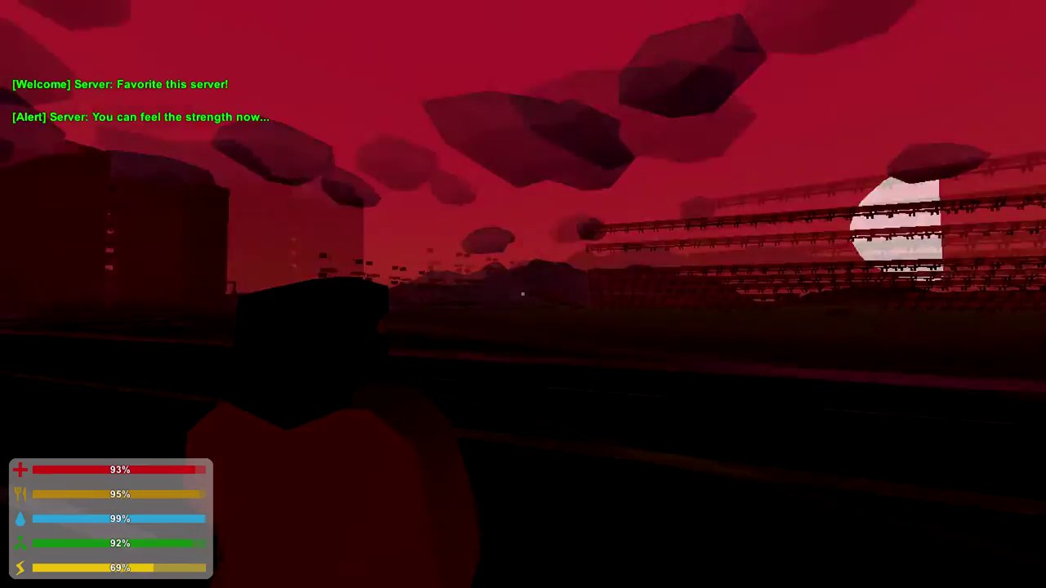
{"action": "key", "text": "w"}
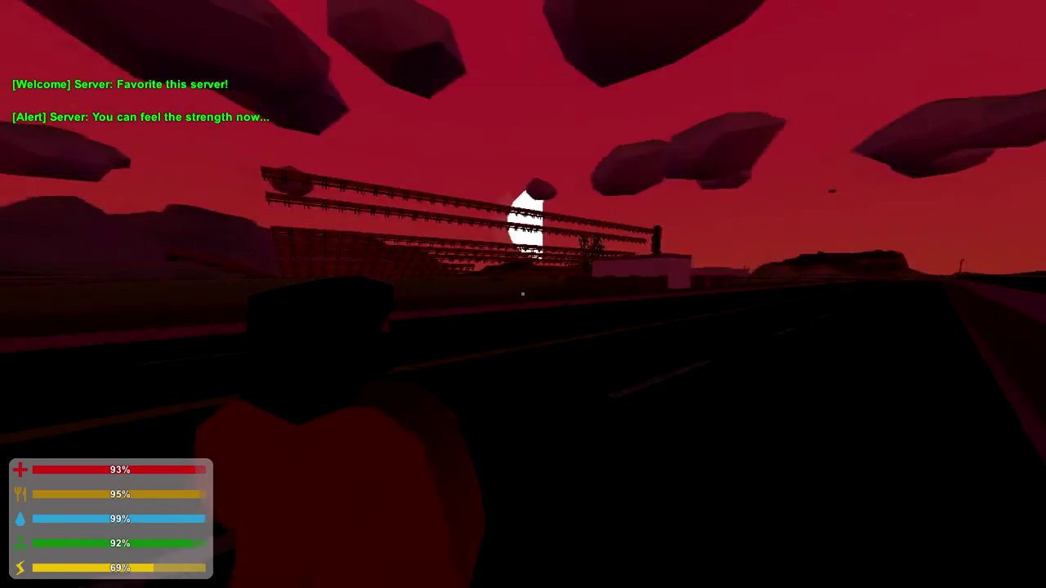
{"action": "key", "text": "w"}
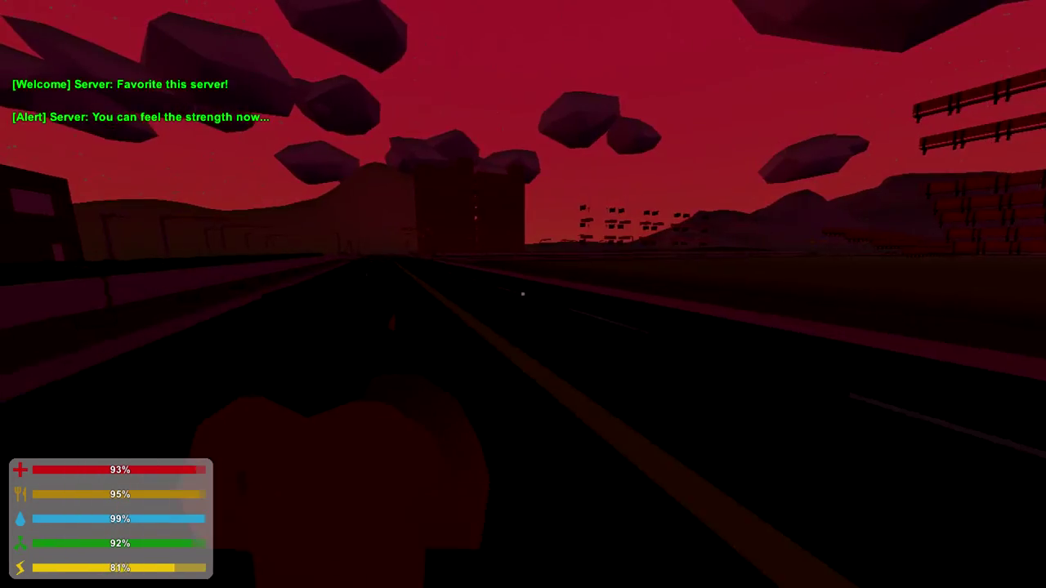
{"action": "key", "text": "shift+w"}
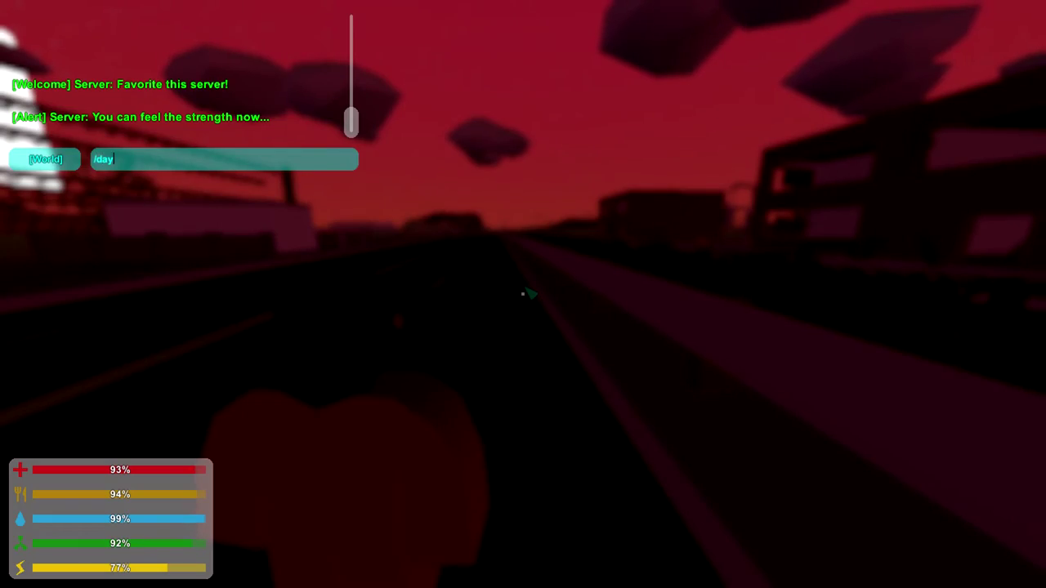
{"action": "key", "text": "Return"}
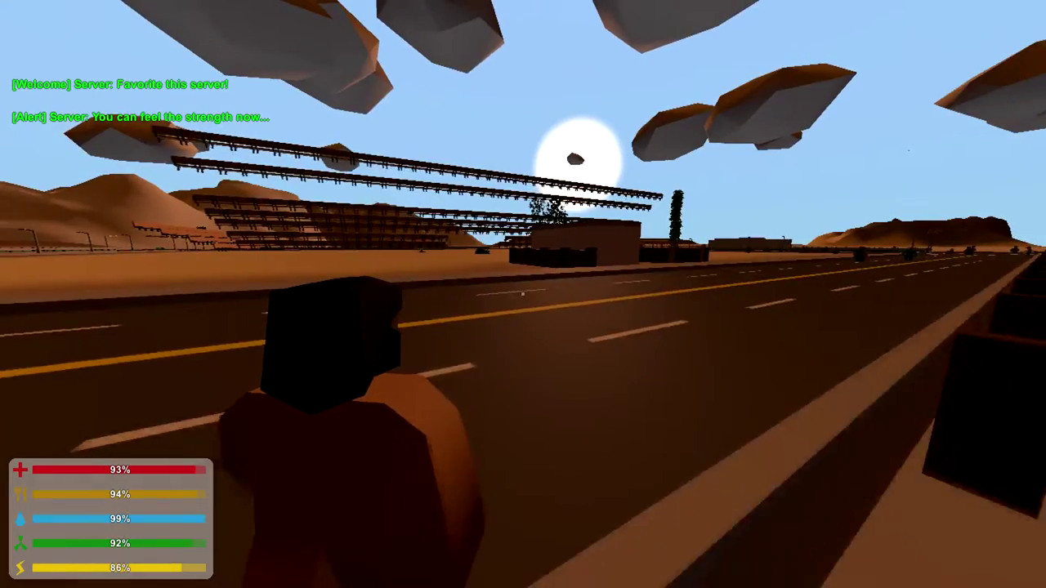
Walk along the road in first- and third-person view to examine the Fallout Metro map's terrain and buildings by daylight.
{"action": "key", "text": "w"}
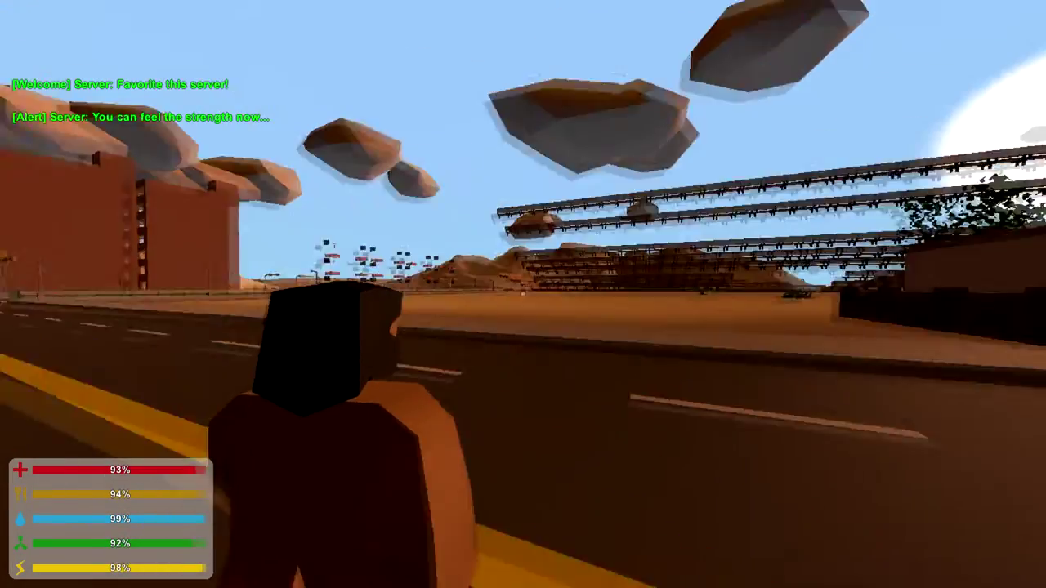
{"action": "key", "text": "w"}
{"action": "key", "text": "h"}
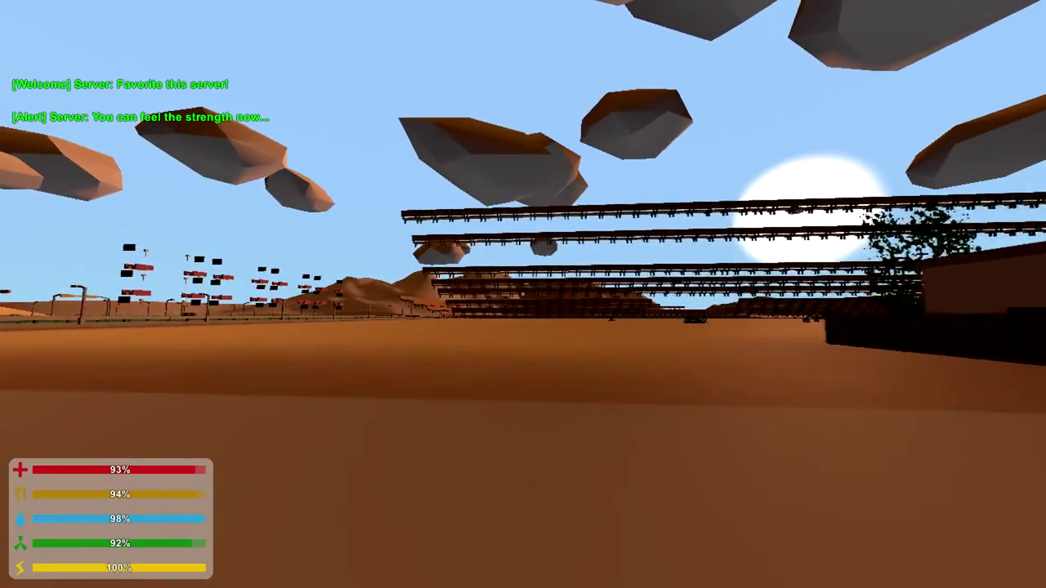
{"action": "key", "text": "w"}
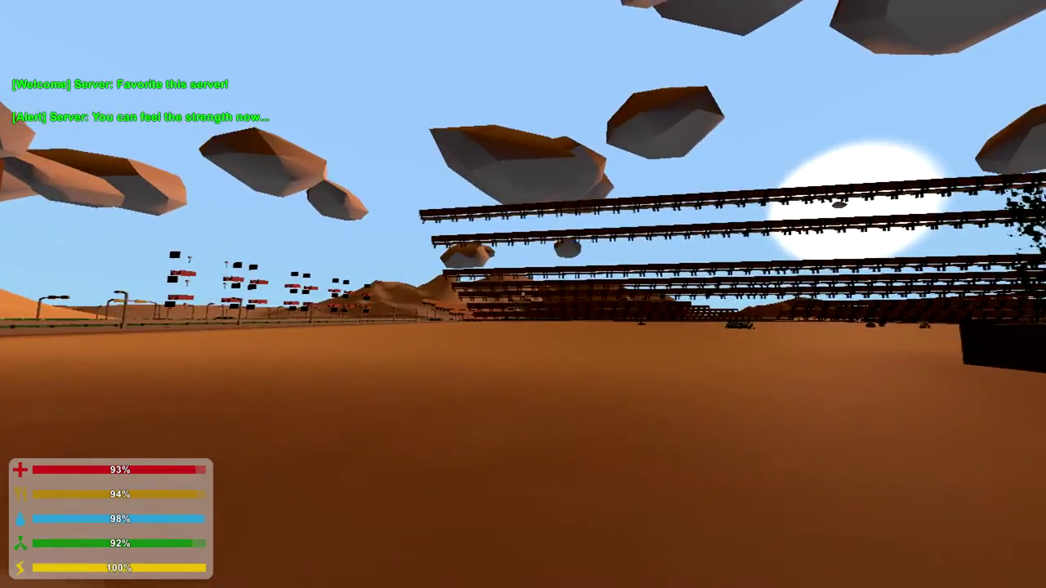
{"action": "key", "text": "shift+w"}
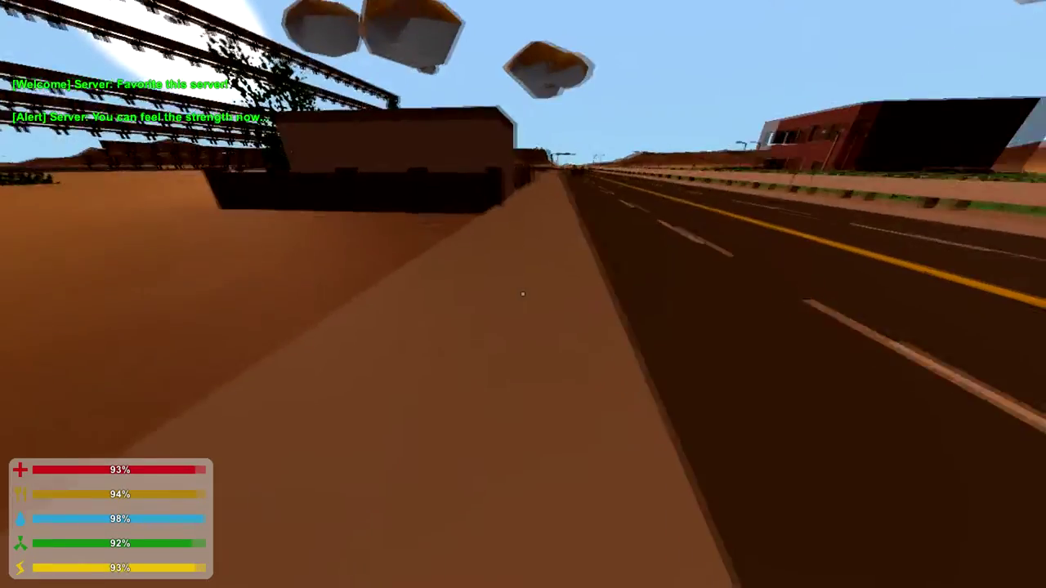
{"action": "key", "text": "w"}
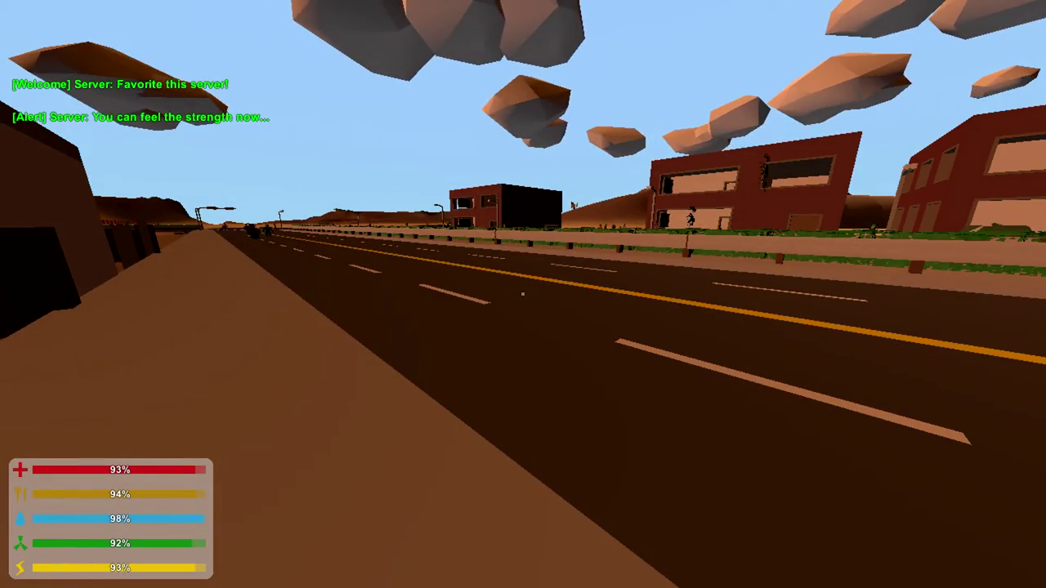
{"action": "key", "text": "h"}
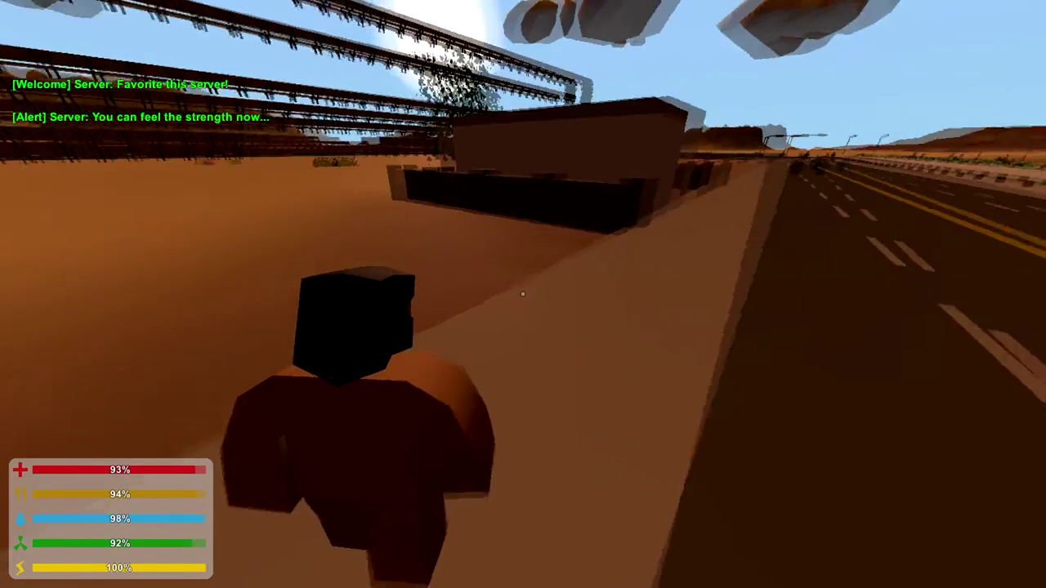
{"action": "key", "text": "shift+w"}
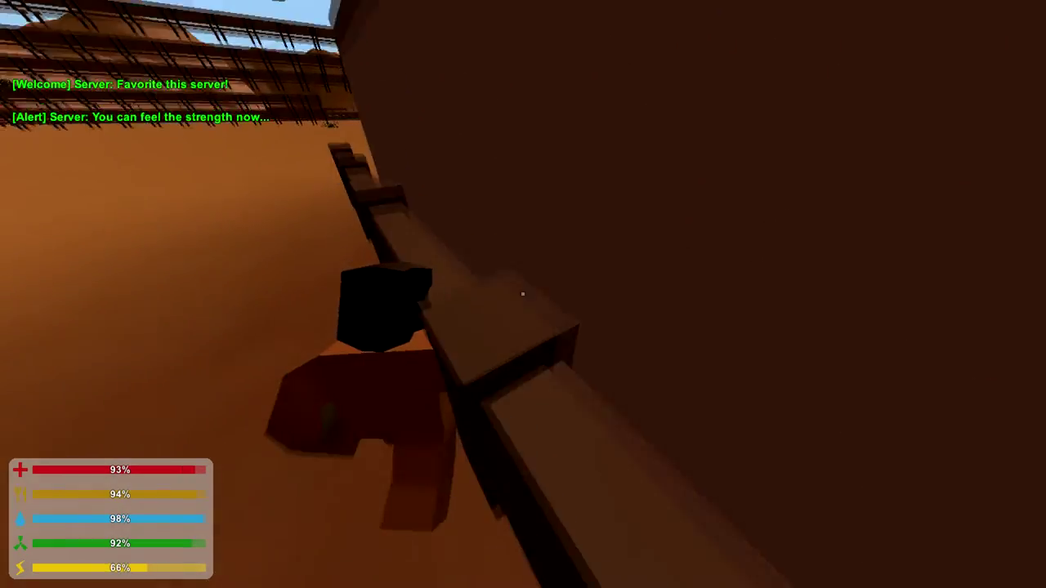
{"action": "key", "text": "shift+w"}
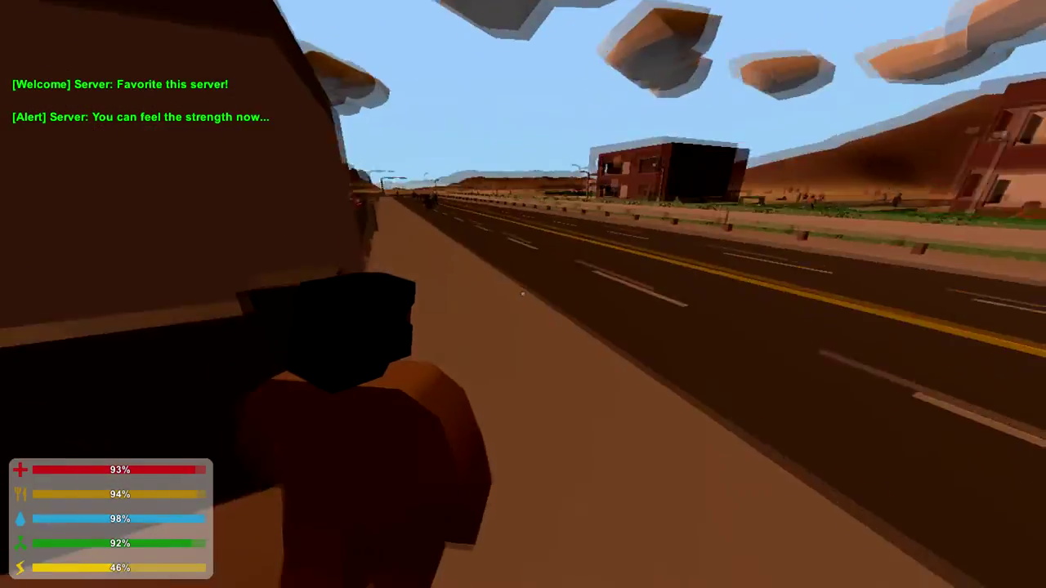
{"action": "key", "text": "w"}
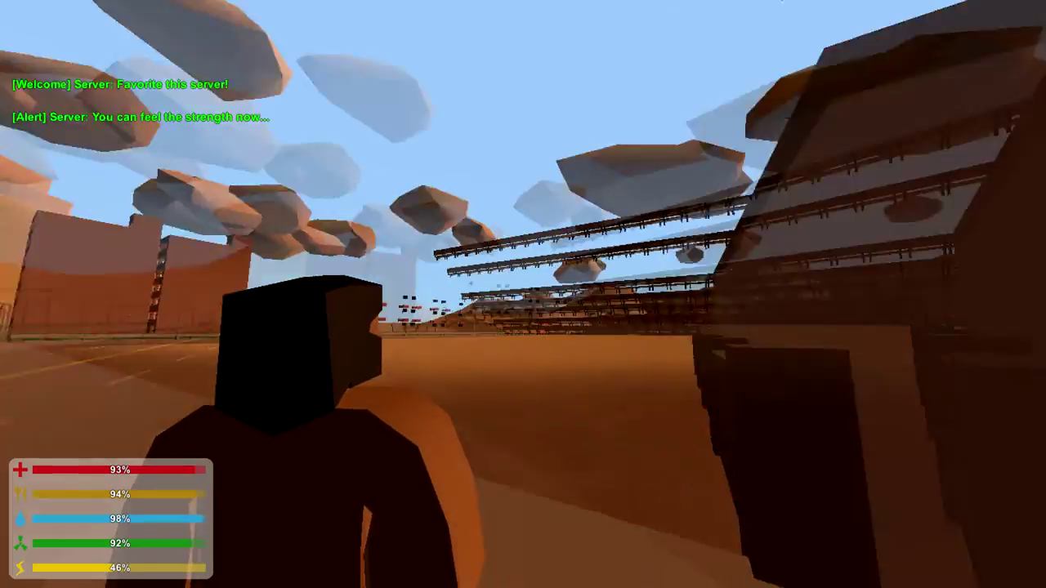
{"action": "key", "text": "w"}
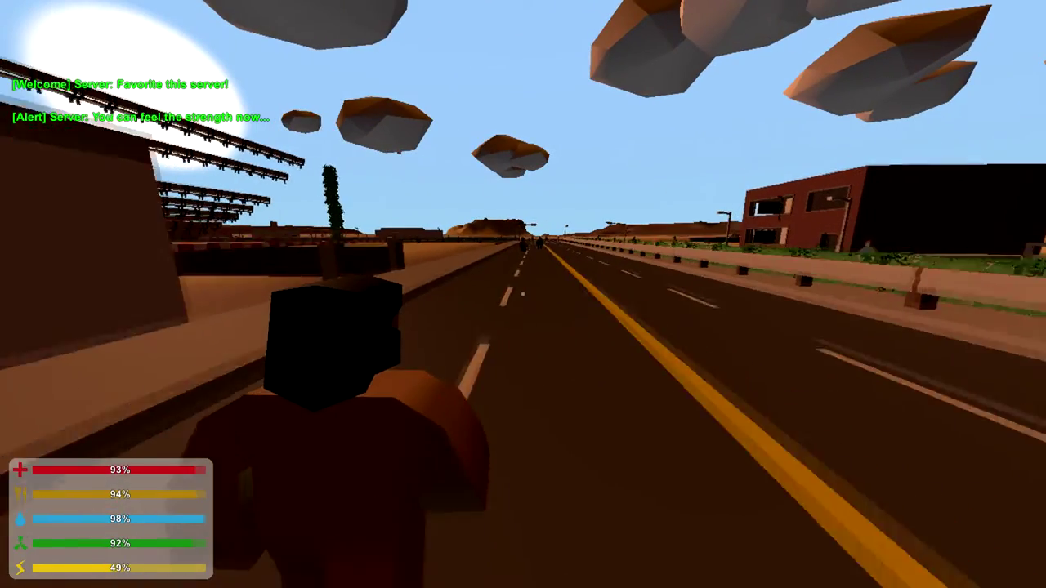
{"action": "key", "text": "w"}
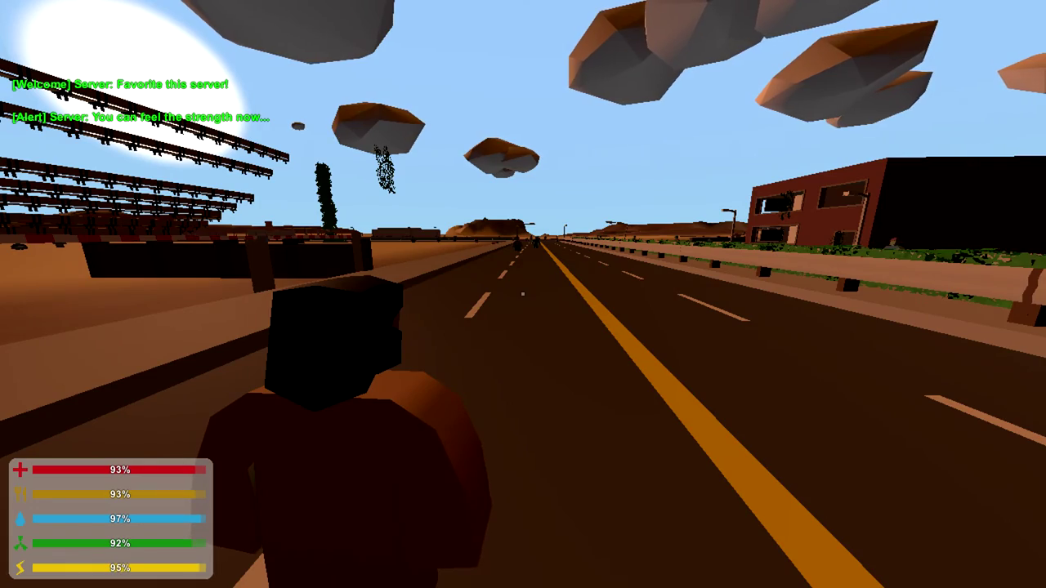
Cross the highway toward the red buildings by jumping over the guardrails of the planted median.
{"action": "key", "text": "w"}
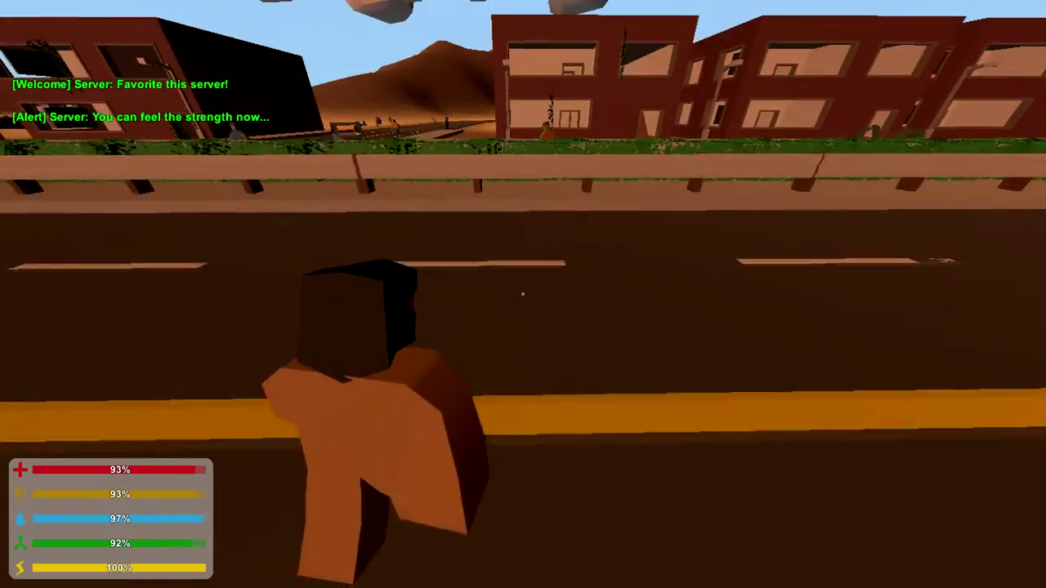
{"action": "key", "text": "shift+w"}
{"action": "key", "text": "space"}
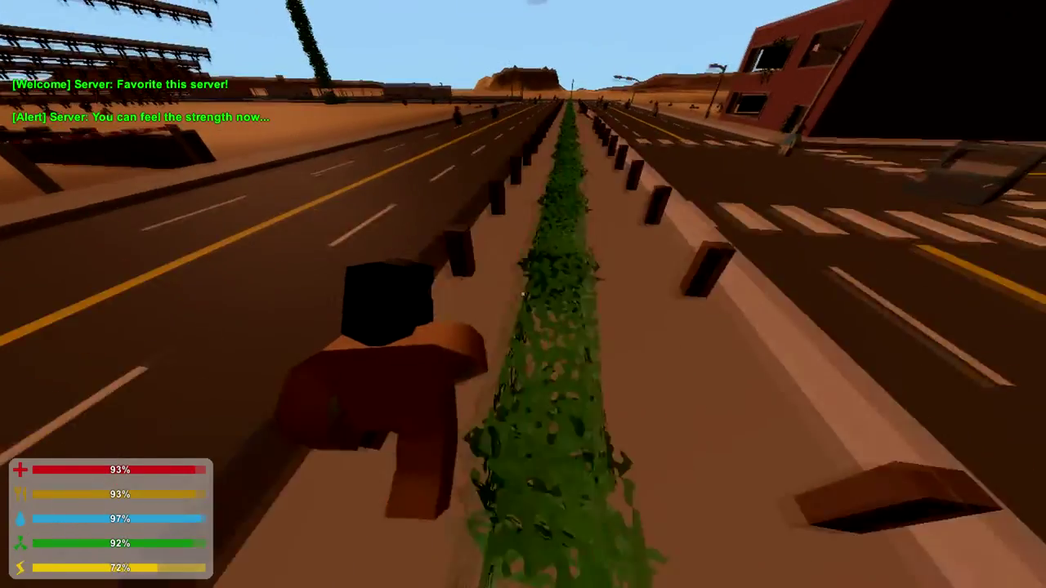
{"action": "key", "text": "d"}
{"action": "key", "text": "space"}
{"action": "key", "text": "w"}
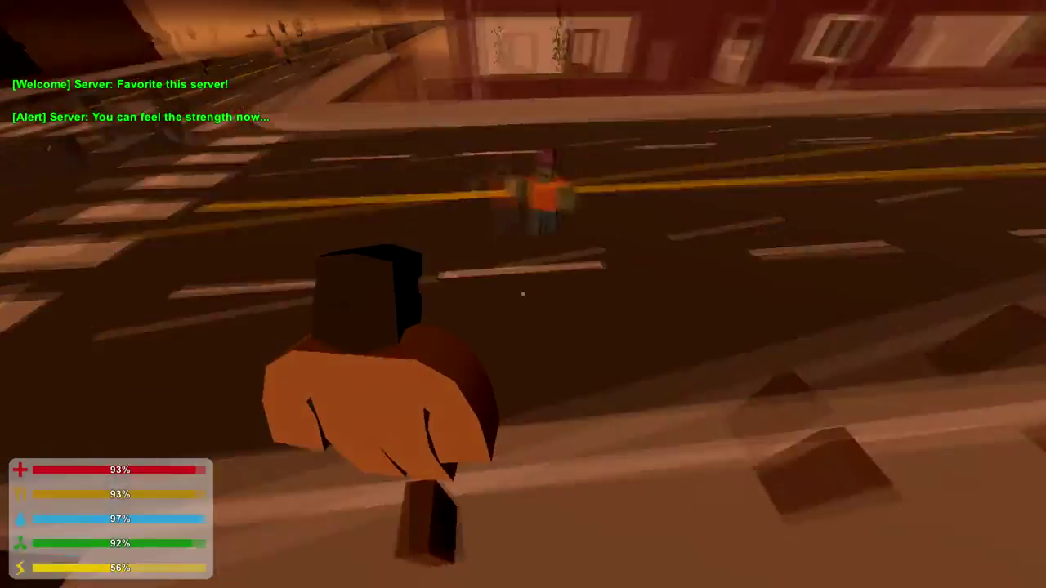
Run through the crosswalk intersection past the wrecked vehicle and zombies to examine the surrounding streets.
{"action": "key", "text": "shift+w"}
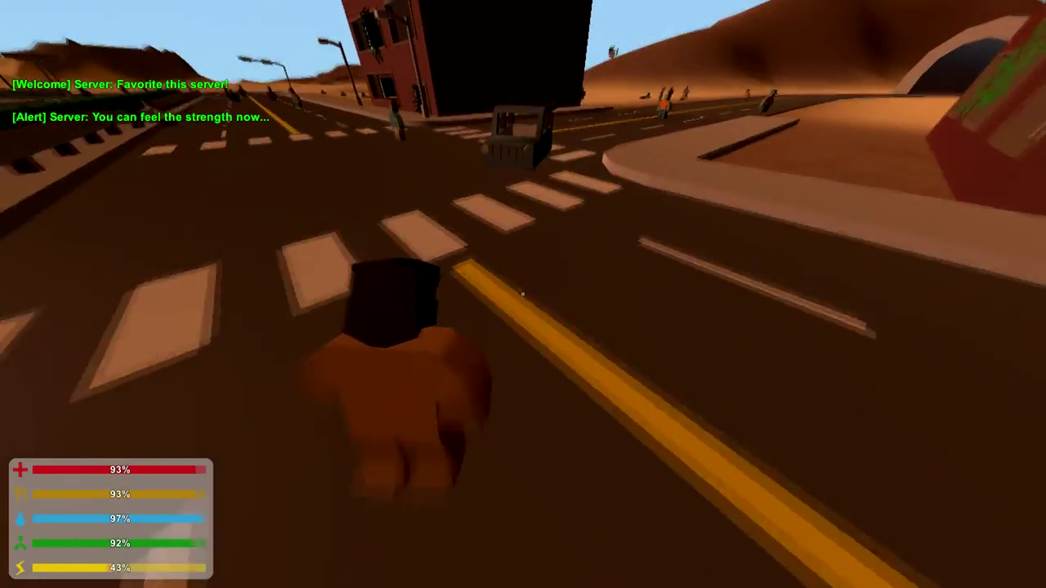
{"action": "key", "text": "shift+w"}
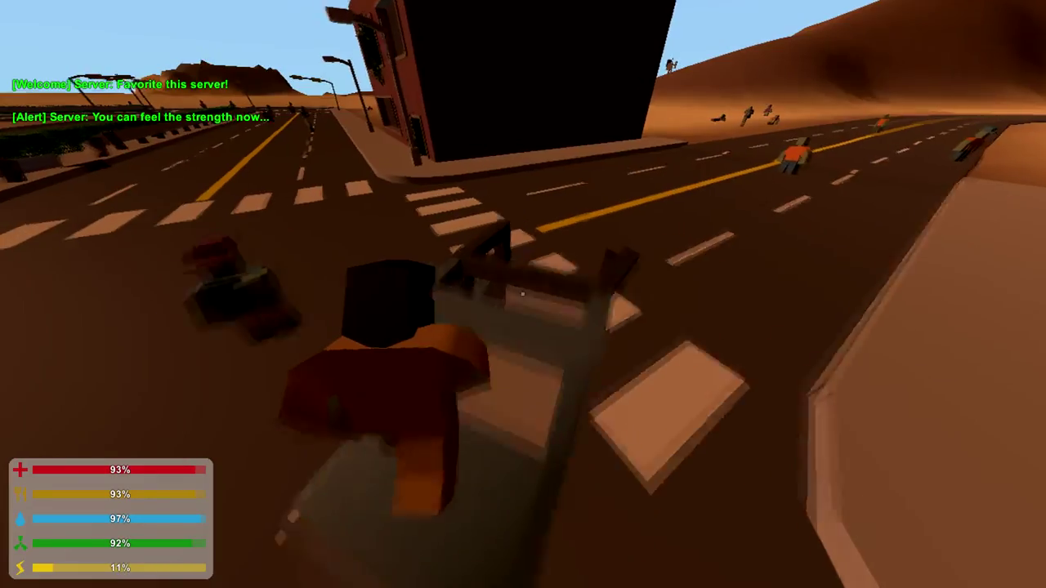
{"action": "key", "text": "shift+w"}
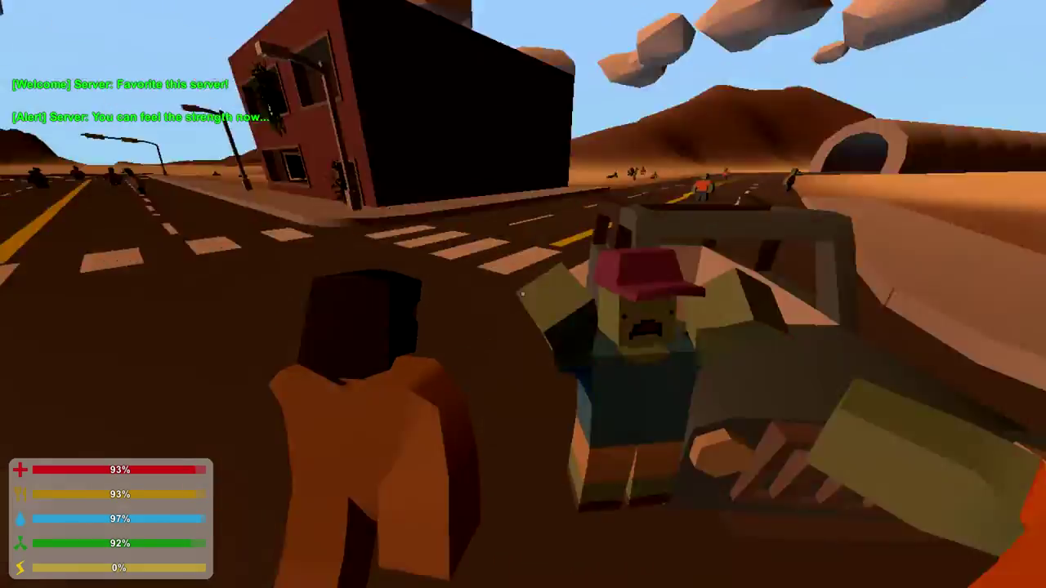
{"action": "key", "text": "w"}
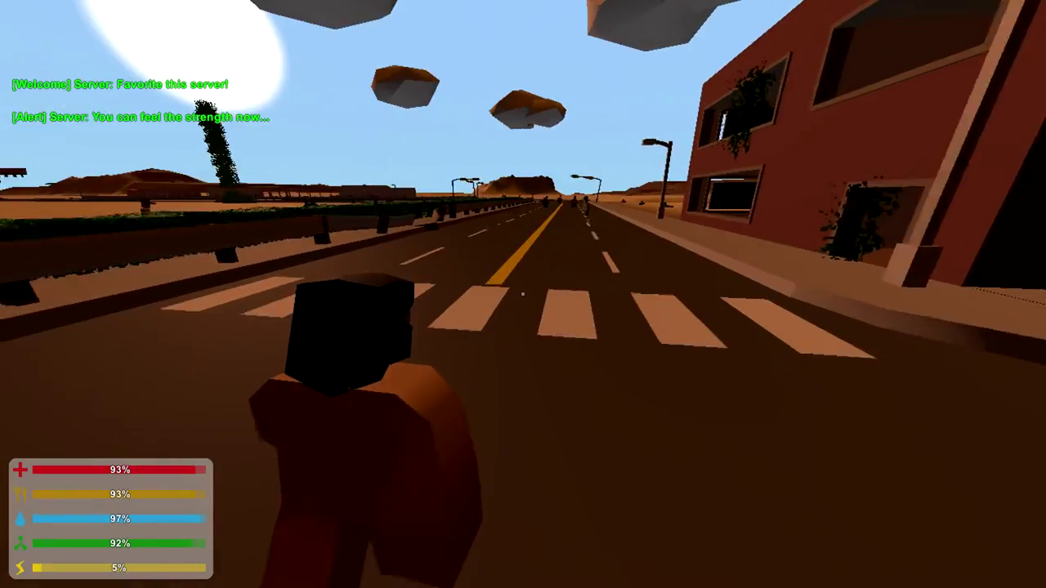
Run along the highway past the red building and return over the median to the opposite lanes.
{"action": "key", "text": "shift+w"}
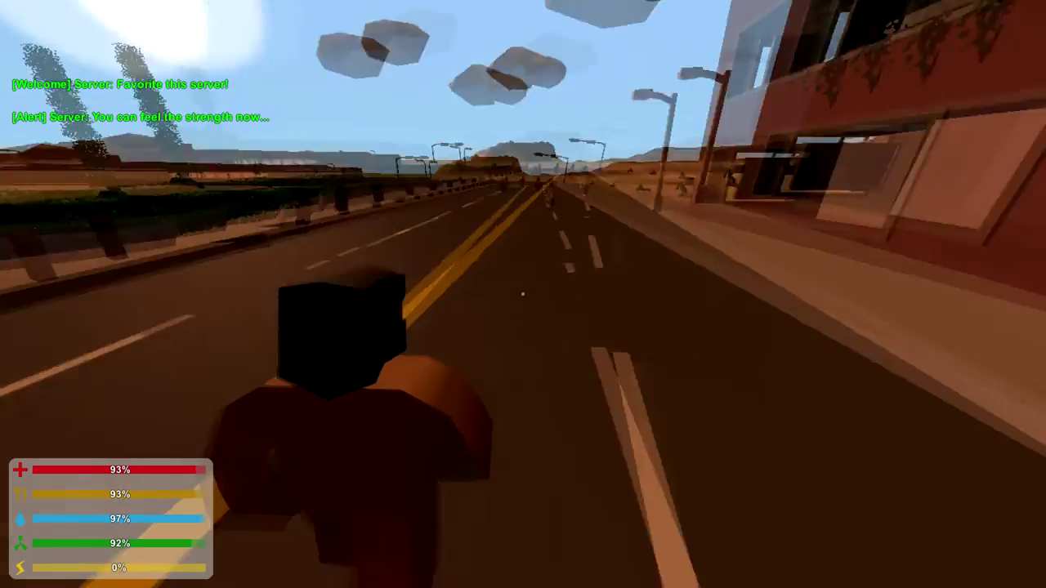
{"action": "key", "text": "w"}
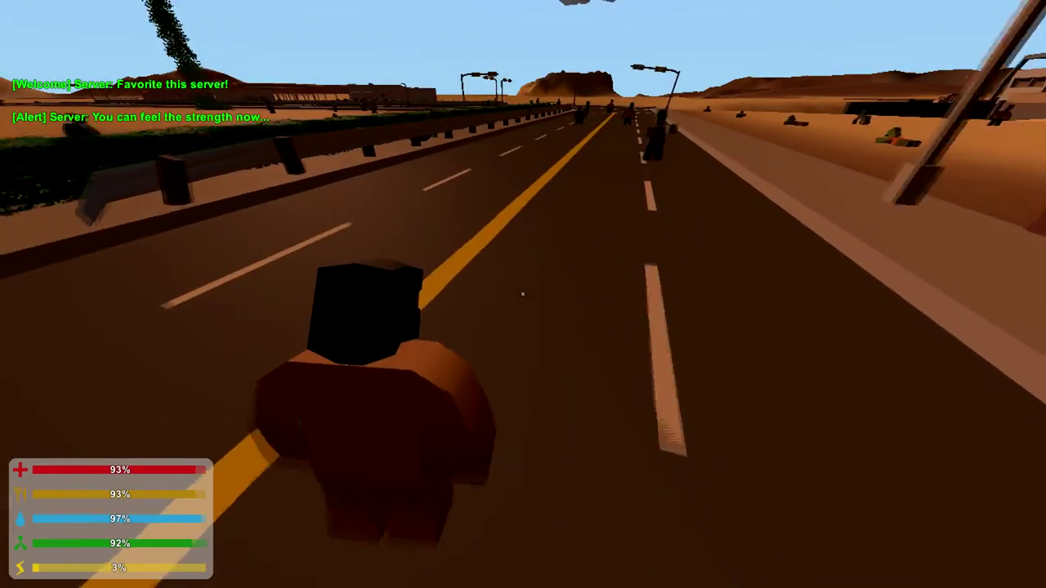
{"action": "key", "text": "shift+w"}
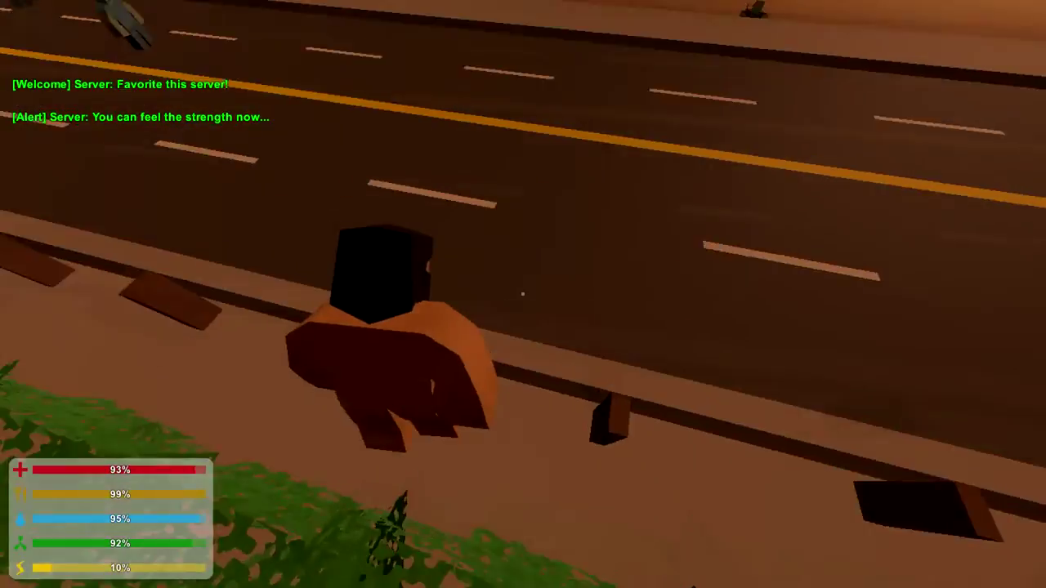
{"action": "key", "text": "w"}
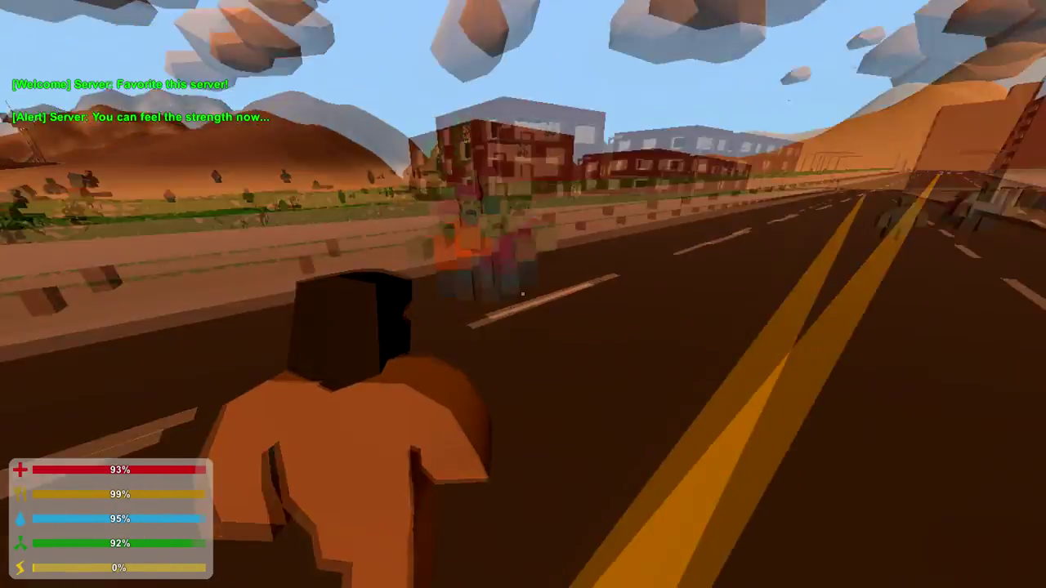
Face the zombies chasing along the highway and try to attack them.
{"action": "key", "text": "w"}
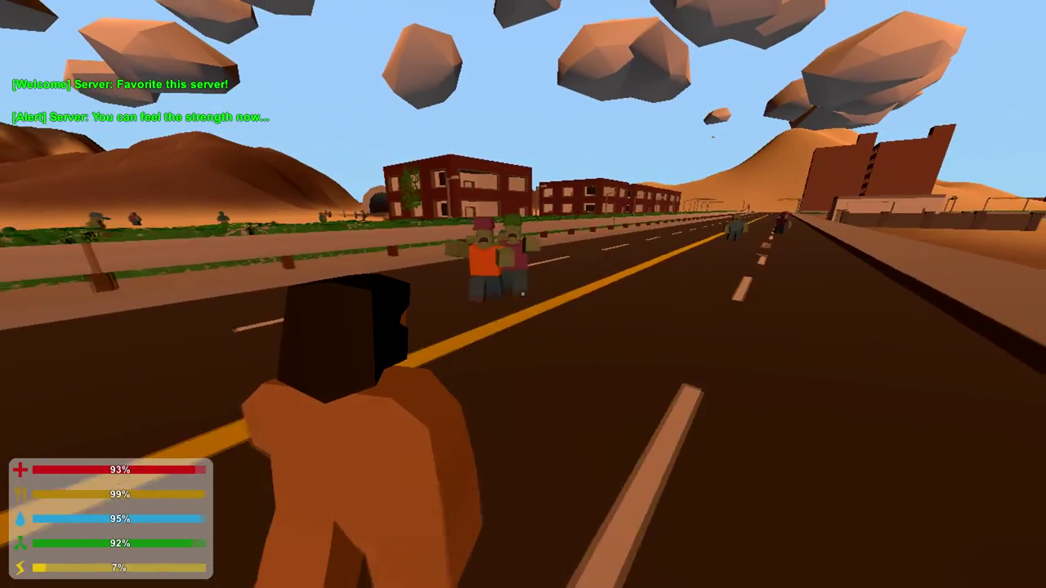
{"action": "key", "text": "c"}
{"action": "left_click", "coordinate": [527, 261]}
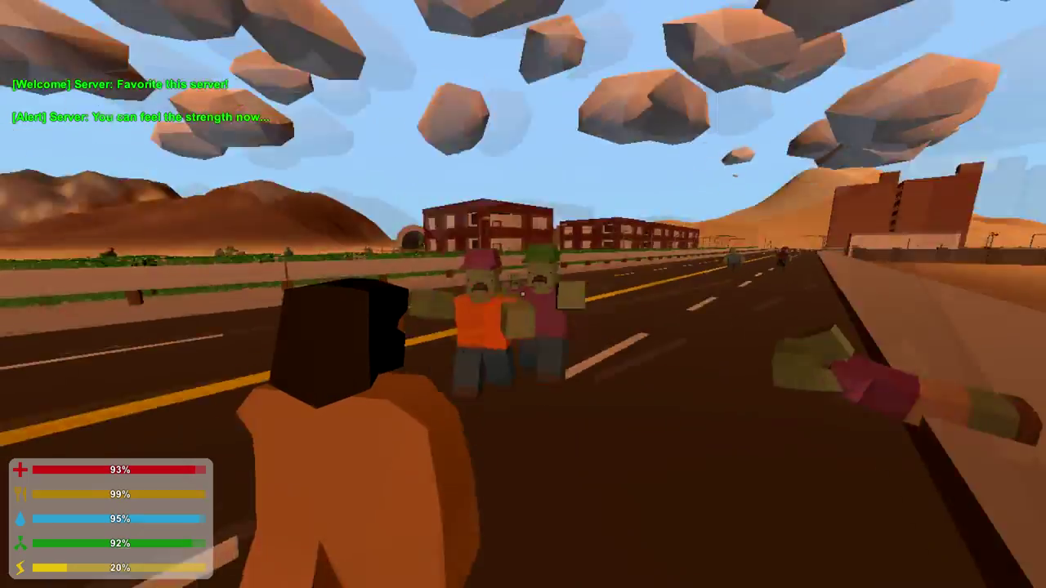